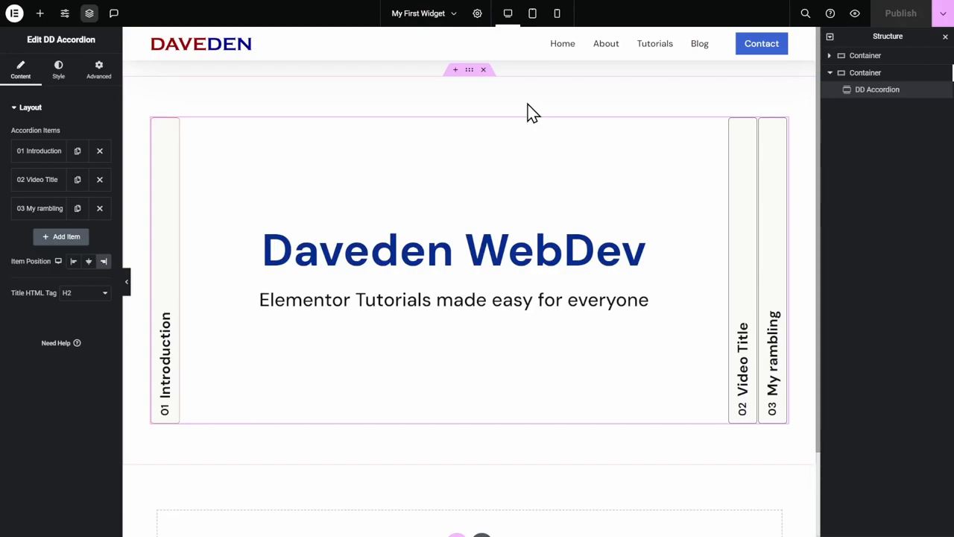
- Expand the vertical '02 Video Title' panel of the DD Accordion preview
left_click(741, 244)
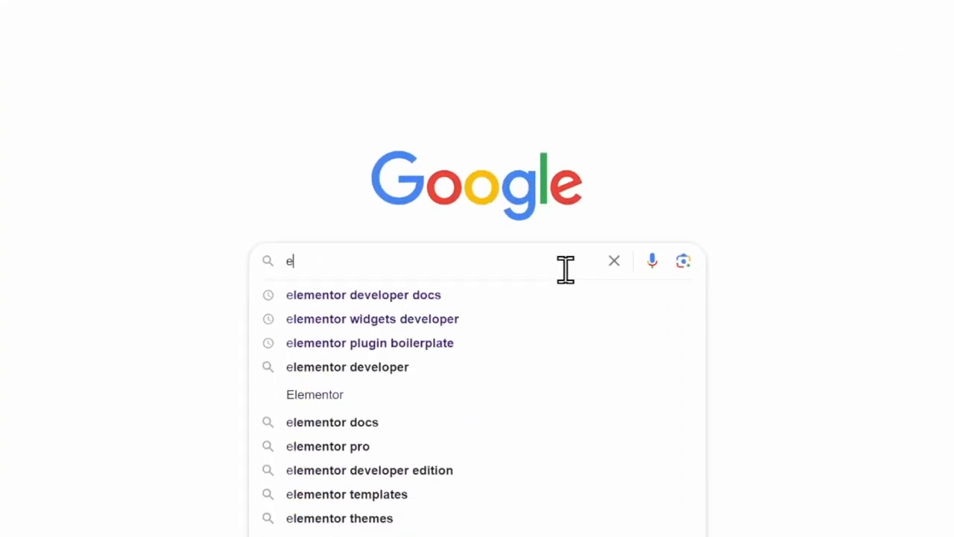
type("em")
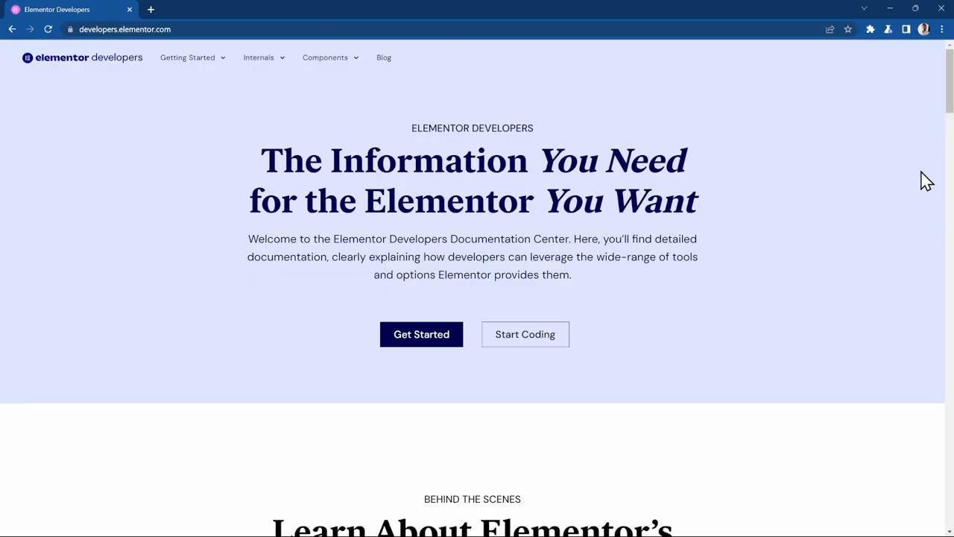
scroll(931, 198, "down", 3)
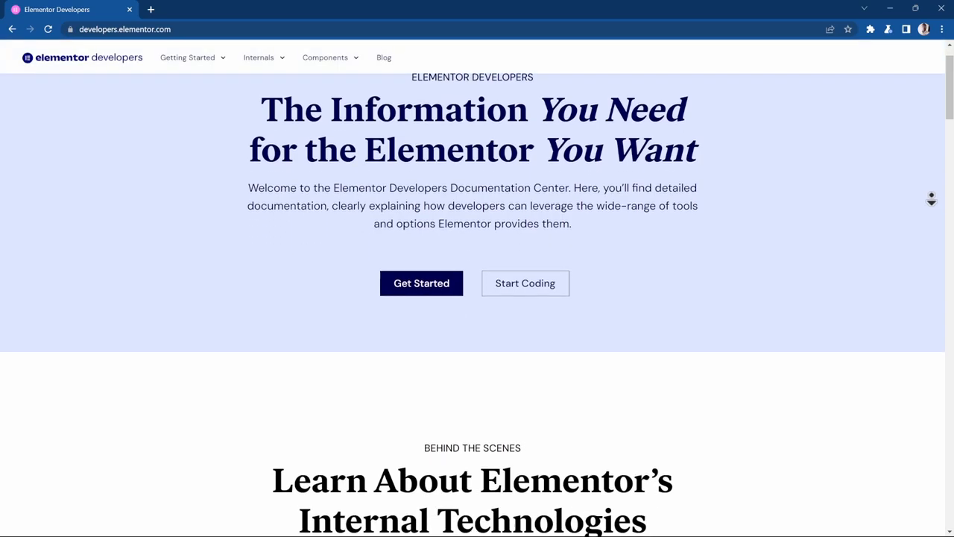
scroll(931, 197, "down", 1)
scroll(932, 199, "down", 1)
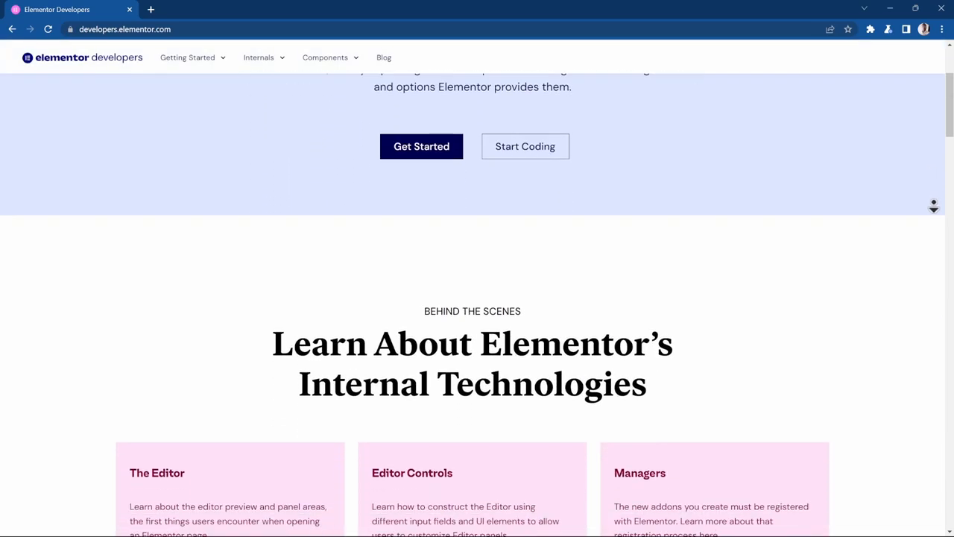
scroll(933, 202, "down", 1)
scroll(934, 205, "down", 1)
scroll(933, 208, "down", 1)
scroll(934, 210, "down", 1)
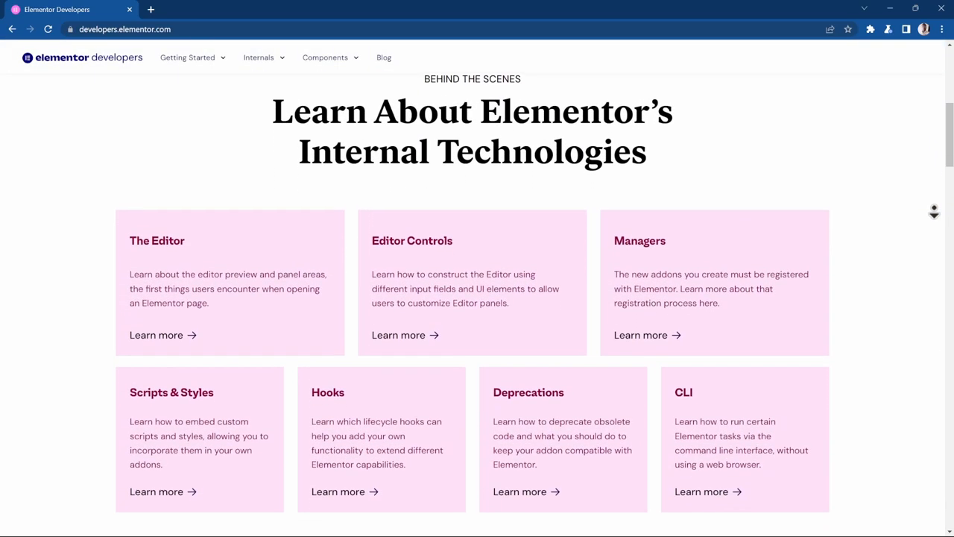
scroll(934, 211, "down", 1)
scroll(935, 214, "down", 1)
scroll(935, 214, "down", 1)
scroll(934, 214, "down", 1)
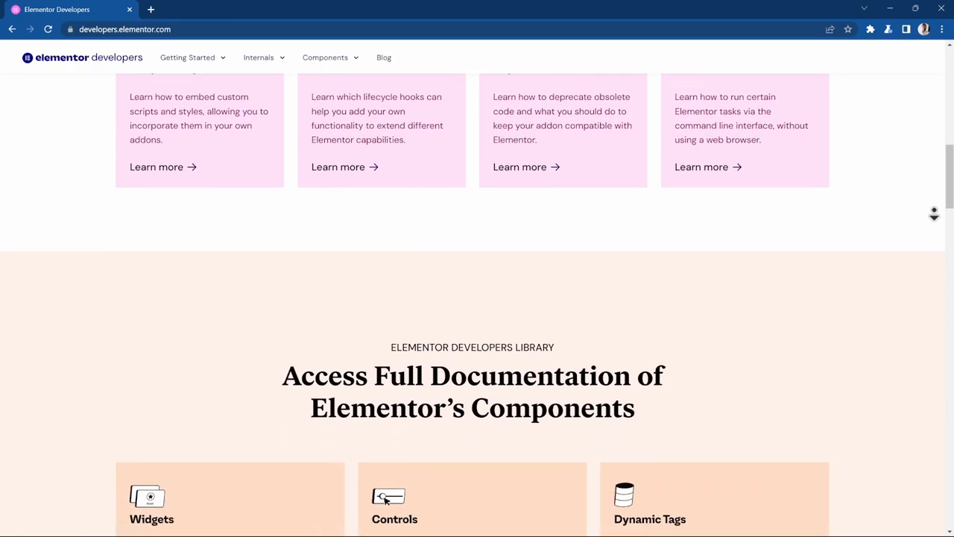
scroll(934, 214, "down", 1)
scroll(935, 214, "down", 1)
scroll(934, 214, "down", 1)
- From developers.elementor.com, reach the Widgets docs and their Advanced Example page
left_click(936, 216)
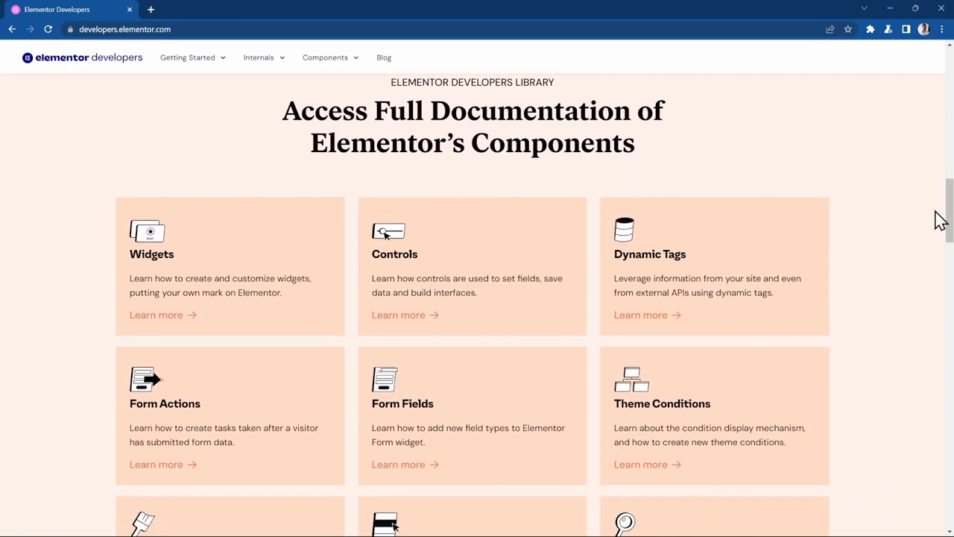
left_click(194, 302)
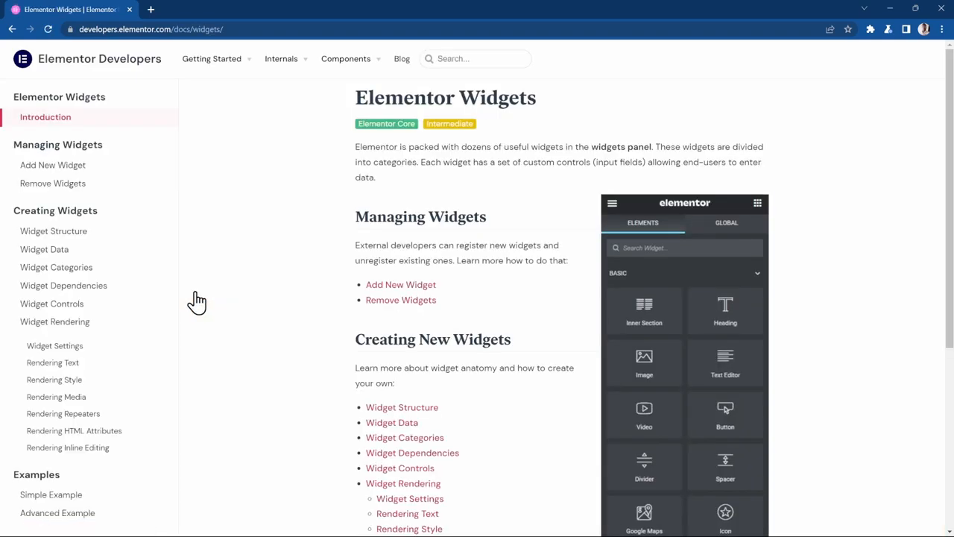
scroll(229, 309, "down", 1)
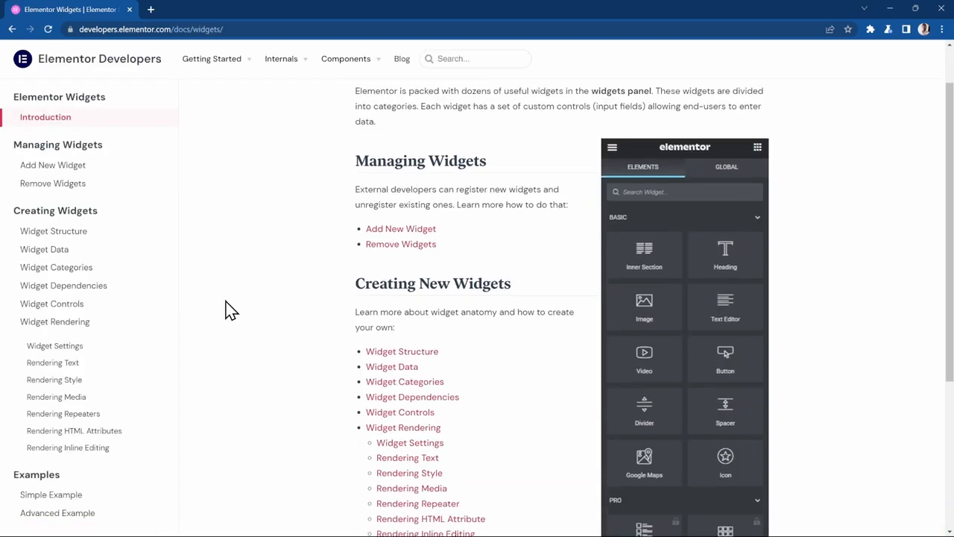
scroll(228, 309, "down", 3)
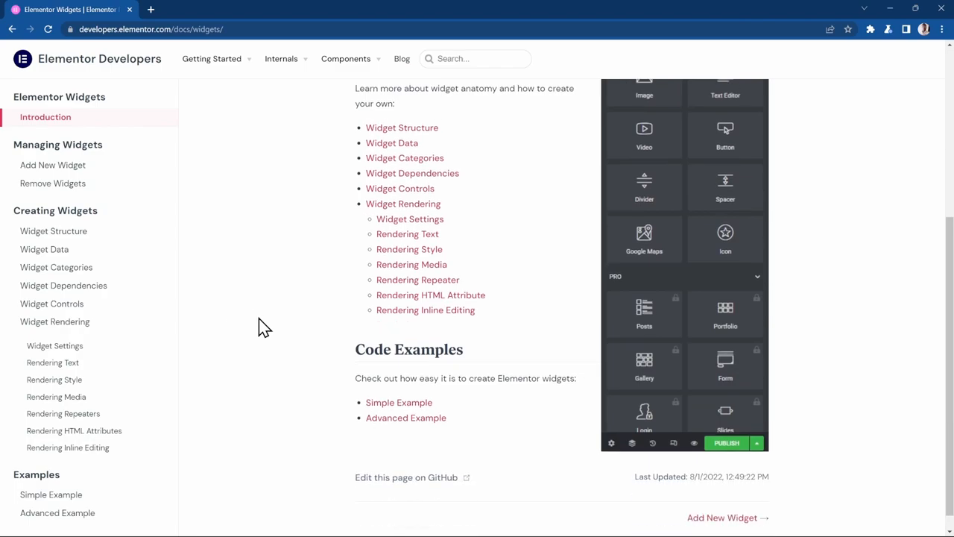
left_click(400, 422)
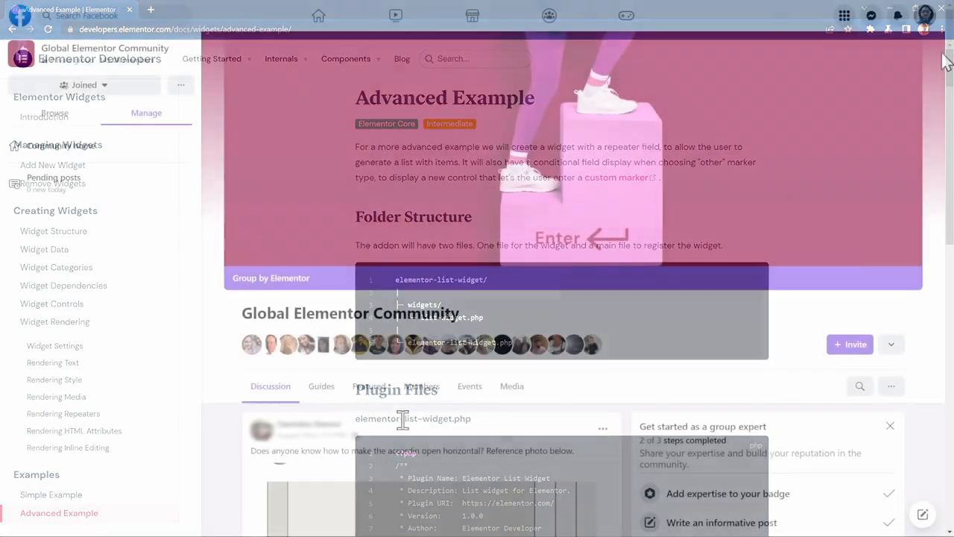
scroll(574, 298, "down", 1)
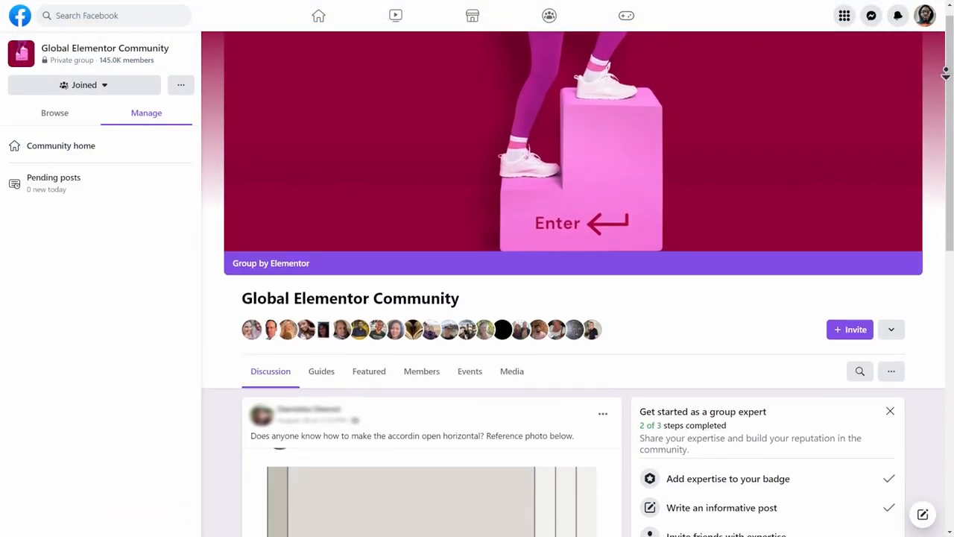
scroll(574, 299, "down", 1)
scroll(574, 298, "down", 1)
scroll(574, 299, "down", 1)
scroll(574, 298, "down", 1)
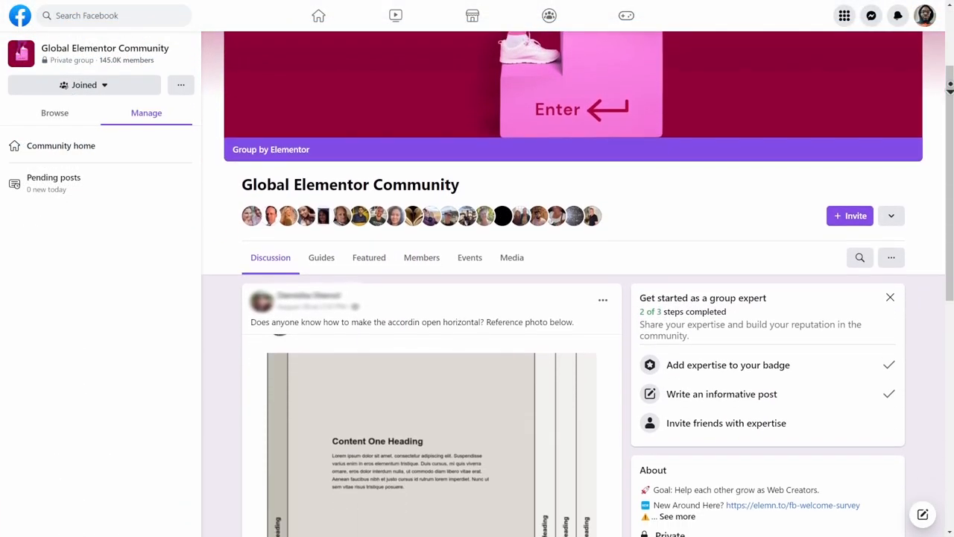
scroll(574, 299, "down", 1)
scroll(575, 298, "down", 1)
scroll(951, 90, "down", 1)
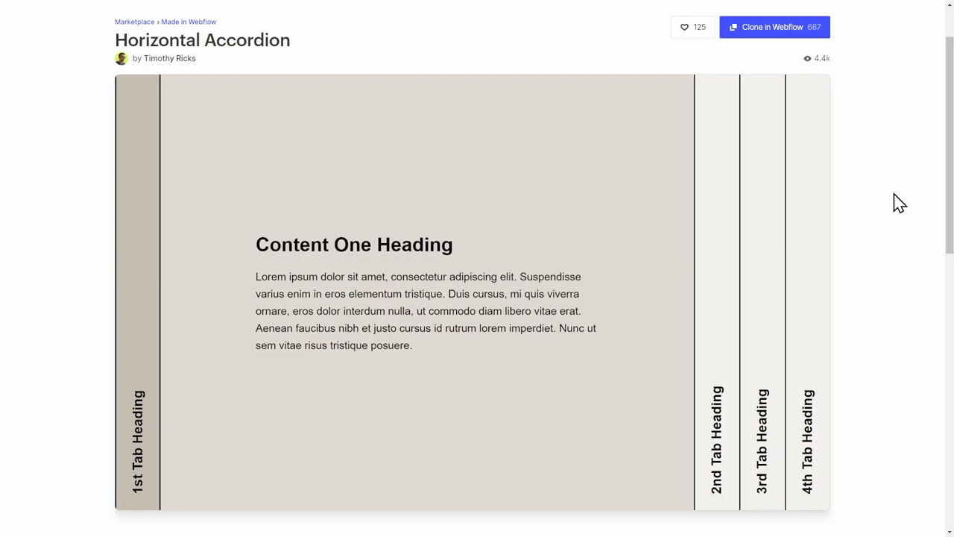
- Cycle the demo through its 2nd, 4th, 1st, 2nd, 3rd and 4th tab headings
left_click(709, 282)
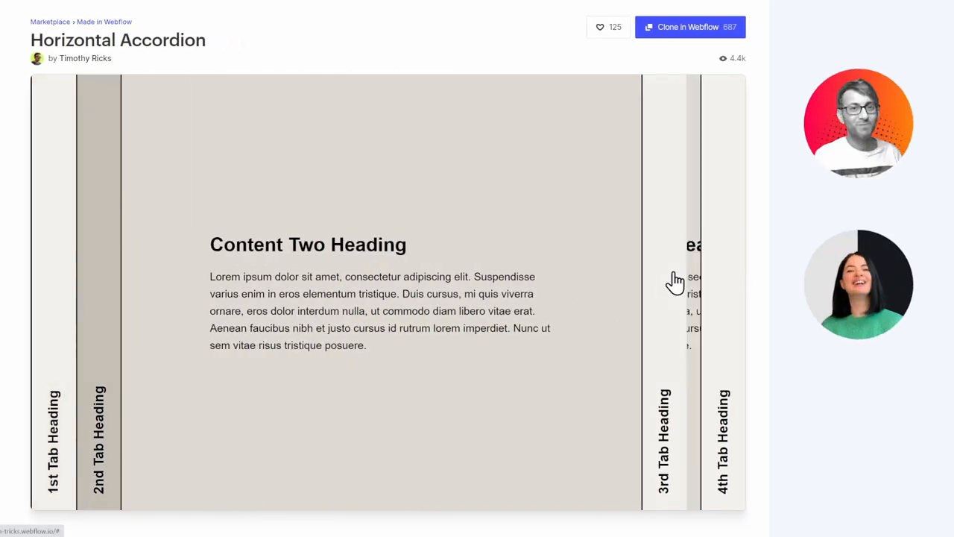
left_click(733, 279)
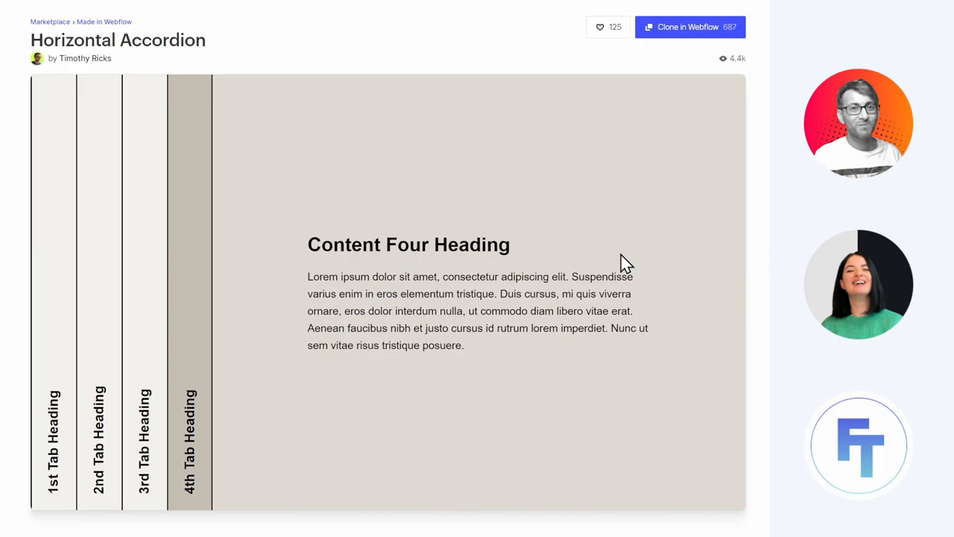
left_click(41, 232)
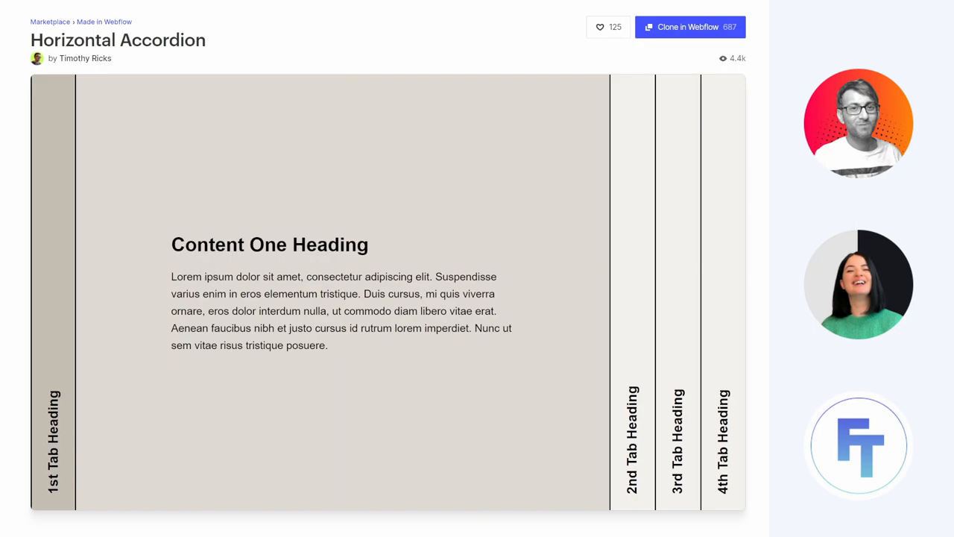
left_click(640, 201)
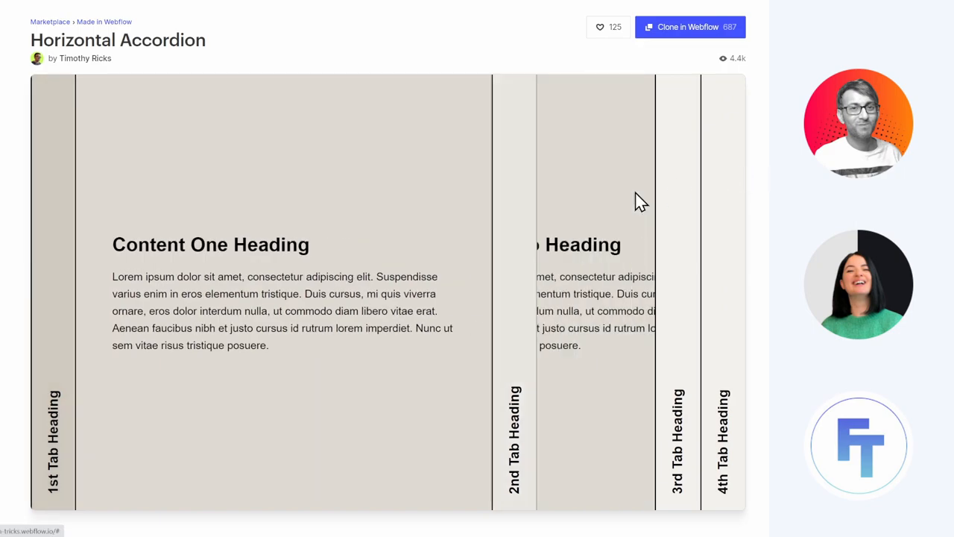
left_click(677, 204)
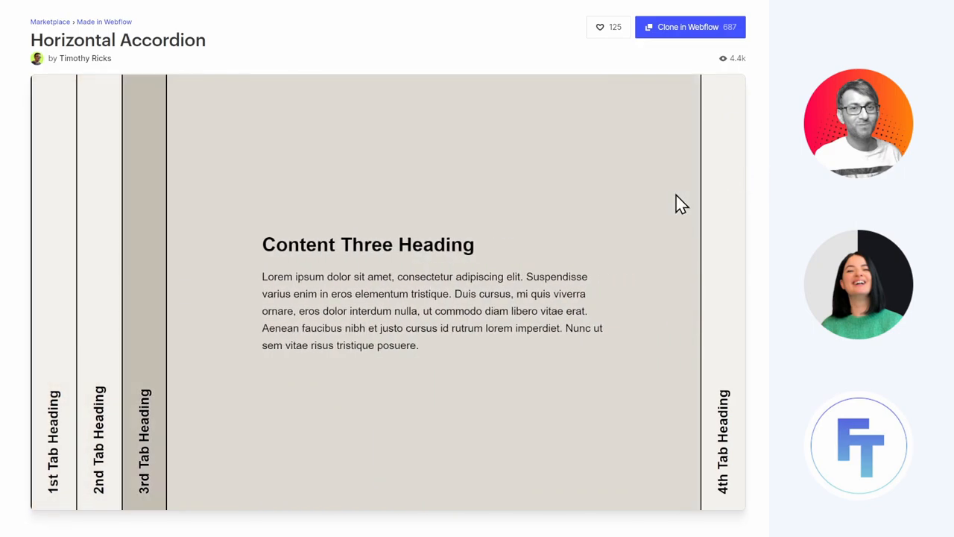
left_click(720, 203)
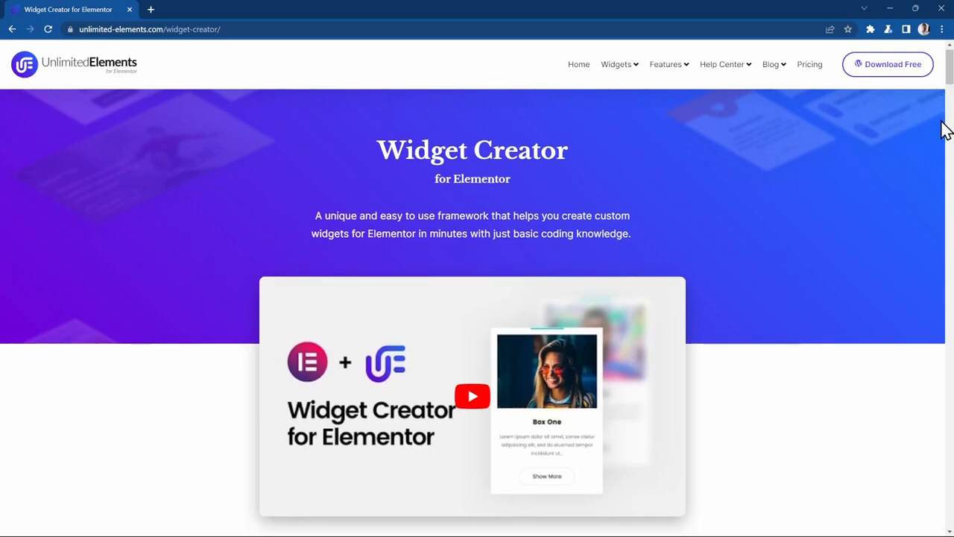
scroll(940, 112, "down", 3)
scroll(941, 131, "down", 1)
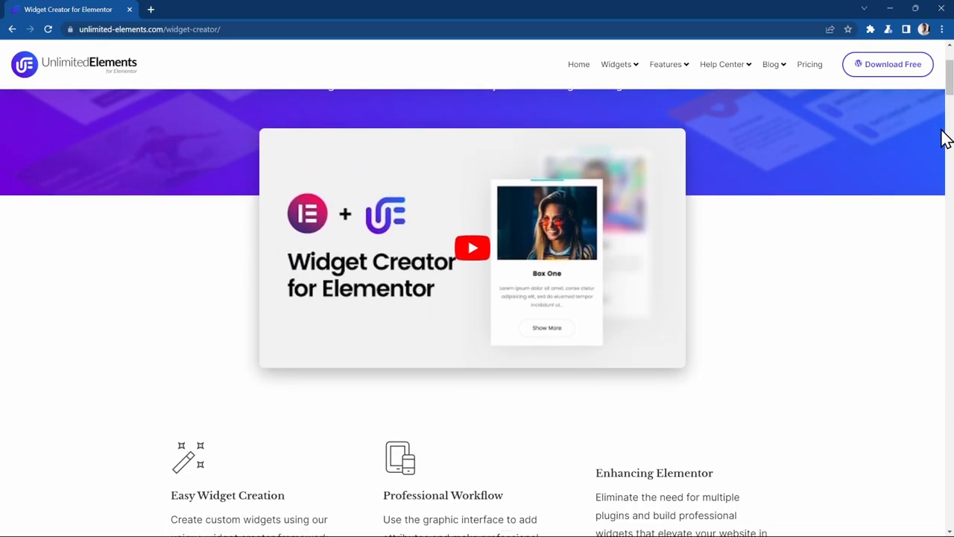
scroll(941, 131, "down", 1)
scroll(941, 131, "down", 1)
scroll(941, 132, "down", 1)
scroll(941, 132, "down", 1)
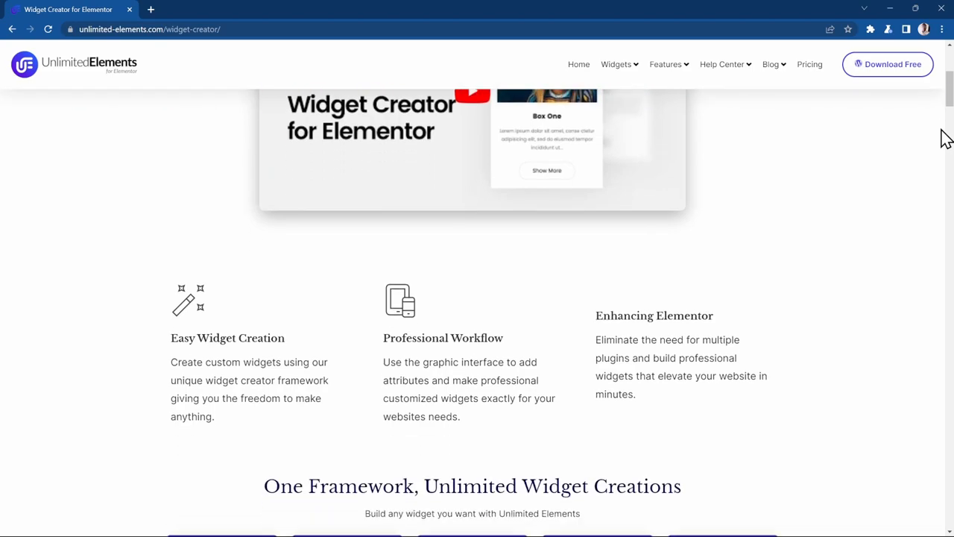
scroll(941, 131, "down", 1)
scroll(941, 131, "down", 1)
scroll(941, 131, "down", 1)
scroll(941, 131, "down", 1)
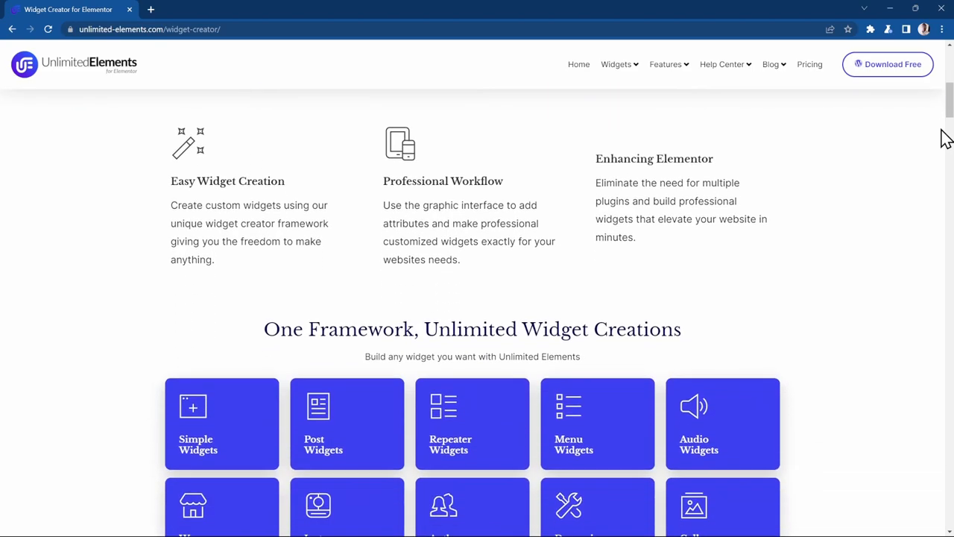
scroll(941, 131, "down", 1)
scroll(941, 132, "down", 1)
scroll(941, 132, "down", 1)
scroll(941, 131, "down", 1)
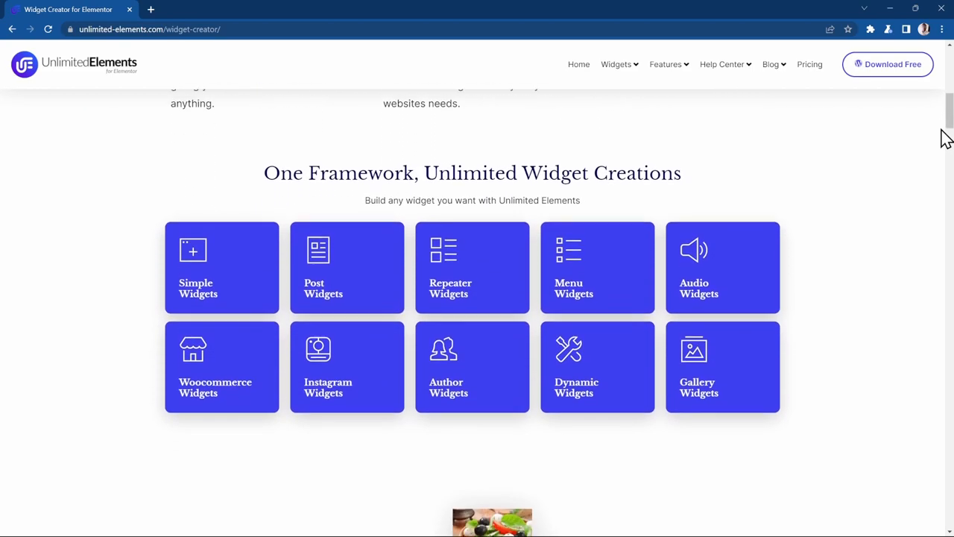
scroll(941, 131, "down", 1)
scroll(941, 131, "down", 1)
scroll(941, 131, "down", 1)
scroll(946, 139, "down", 1)
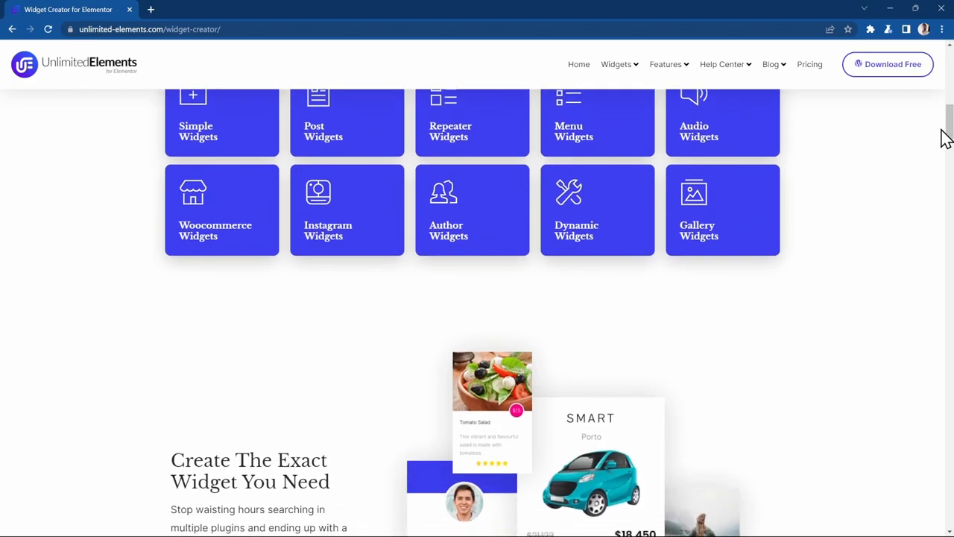
scroll(945, 138, "down", 1)
scroll(946, 139, "down", 1)
scroll(946, 139, "down", 1)
scroll(945, 139, "down", 1)
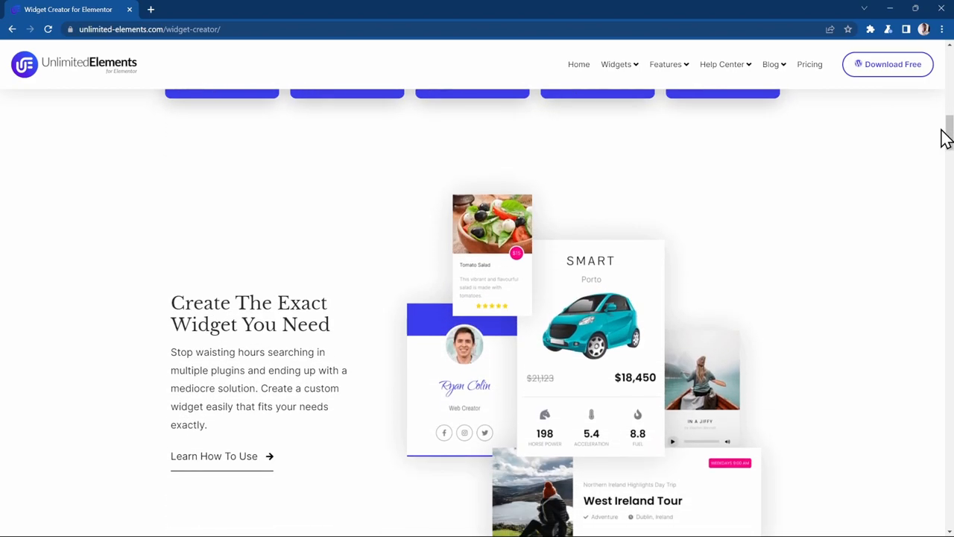
scroll(946, 138, "down", 1)
scroll(945, 138, "down", 1)
scroll(946, 139, "down", 1)
scroll(946, 139, "down", 1)
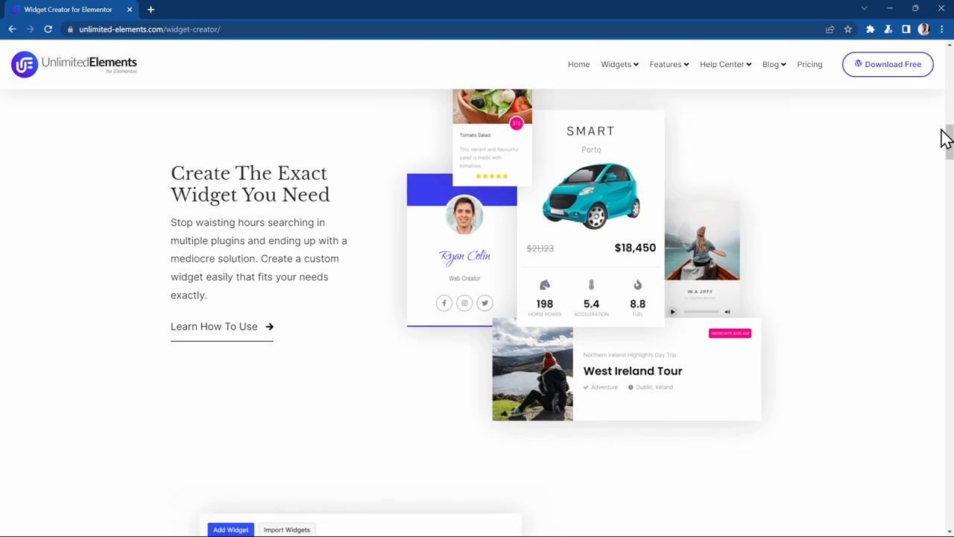
- Switch to the GitHub tab for the wp-plugin-boilerplate-for-elementor-widgets repository
left_click(945, 104)
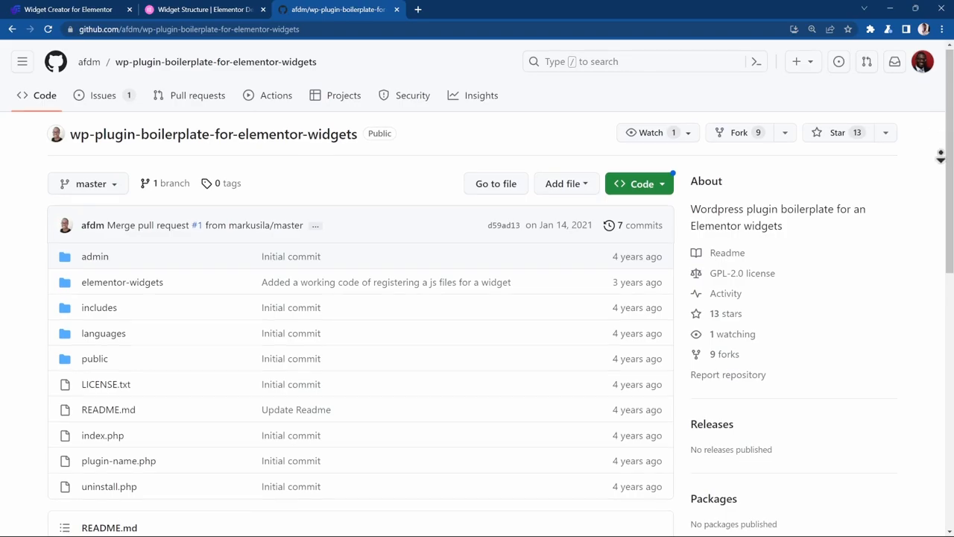
scroll(940, 139, "down", 3)
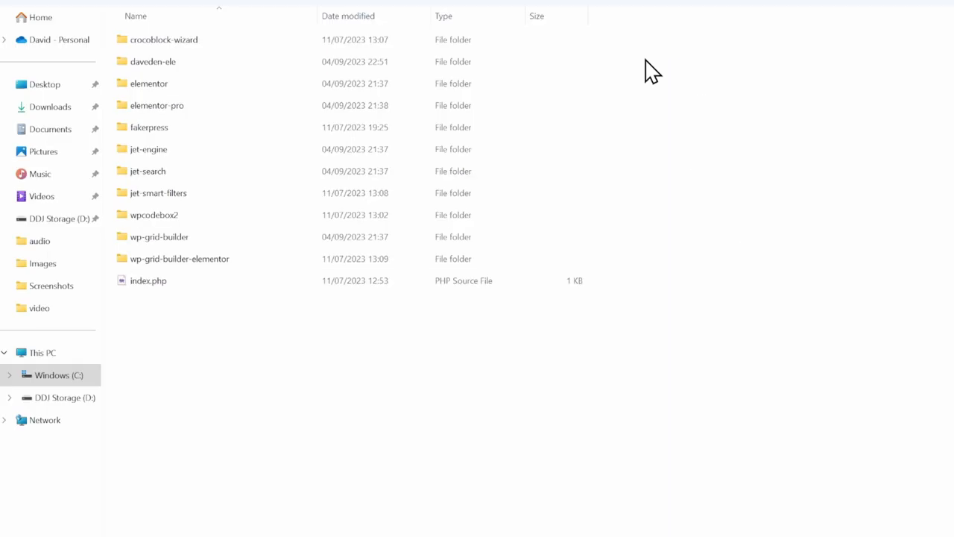
- Navigate by keyboard into elementor > includes > widgets inside the plugins folder
key("Down")
key("Down")
key("Return")
key("Down")
key("Down")
key("Down")
key("Down")
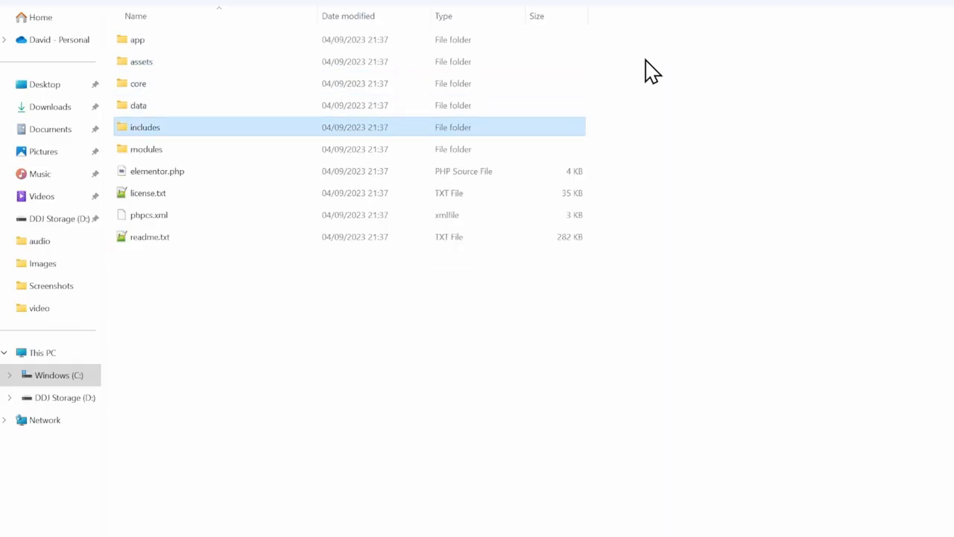
key("Return")
key("Down")
key("Down")
key("Down")
key("Down")
key("Down")
key("Down")
key("Down")
key("Return")
key("Down")
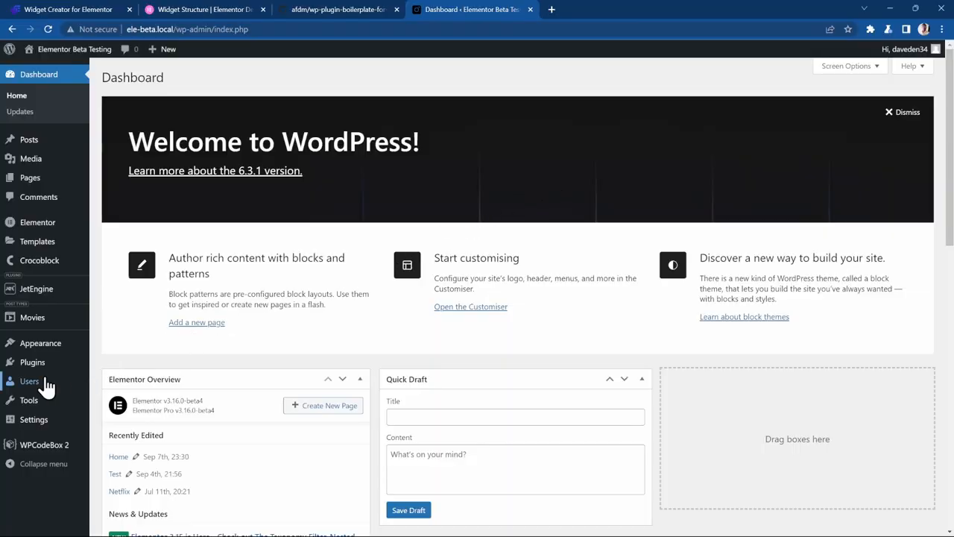
- Upload daveden-ele.zip via Plugins > Add New, install it and activate it
left_click(33, 363)
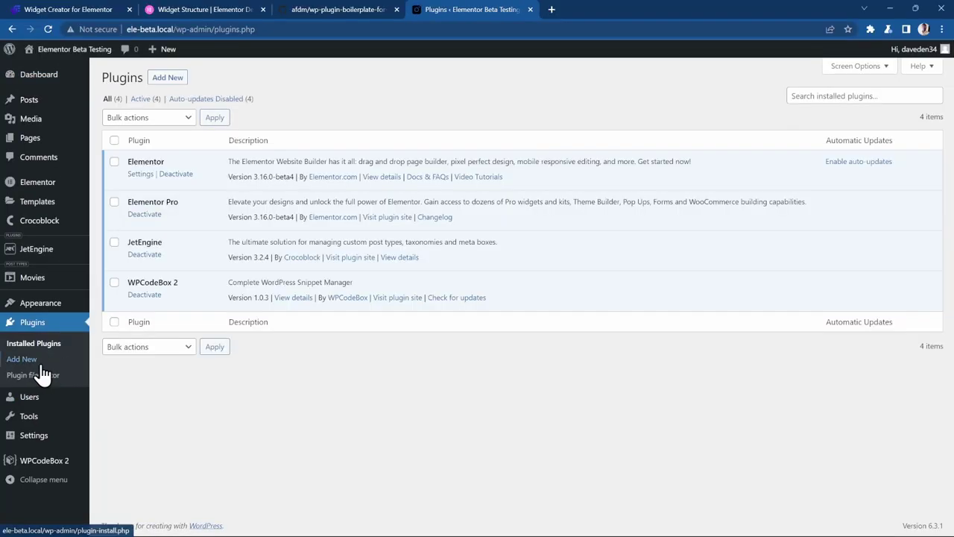
left_click(171, 79)
left_click(202, 81)
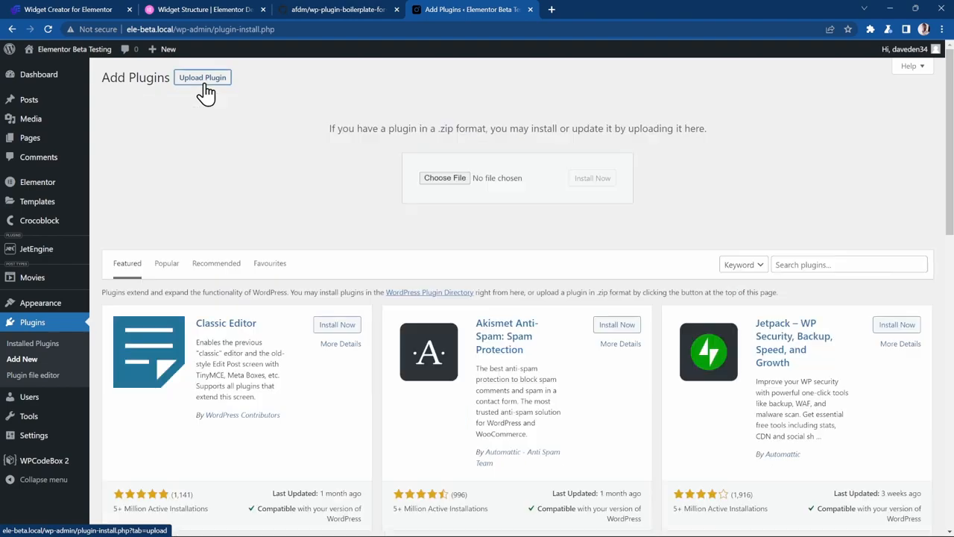
left_click(444, 179)
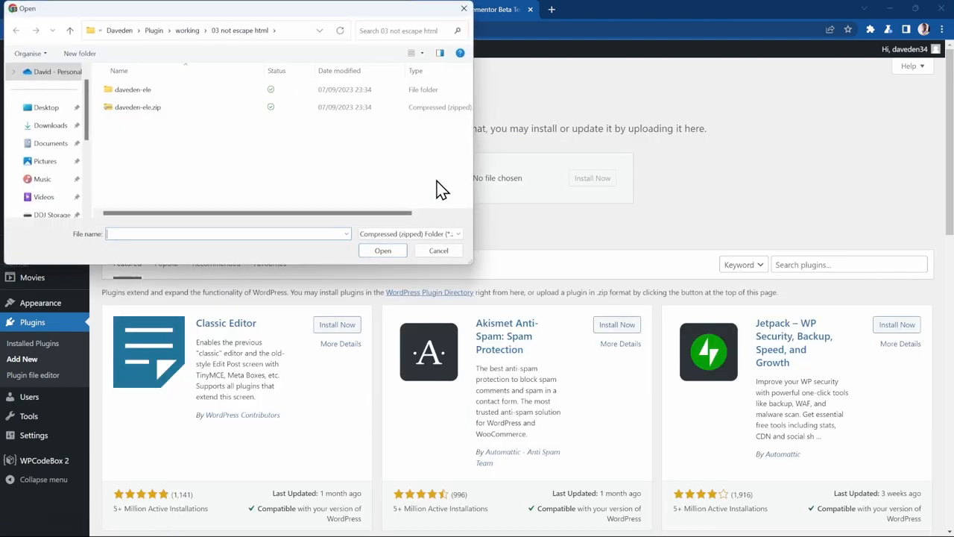
double_click(192, 110)
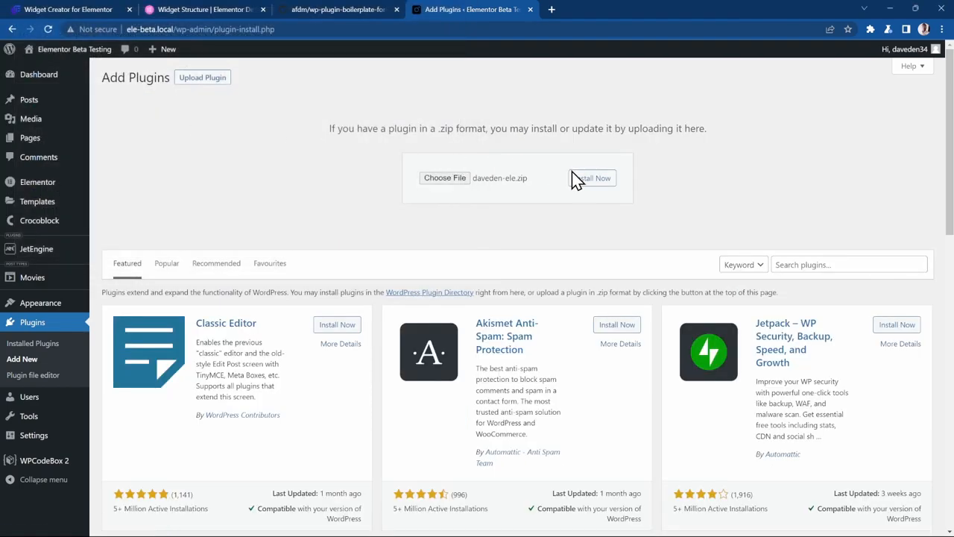
left_click(588, 178)
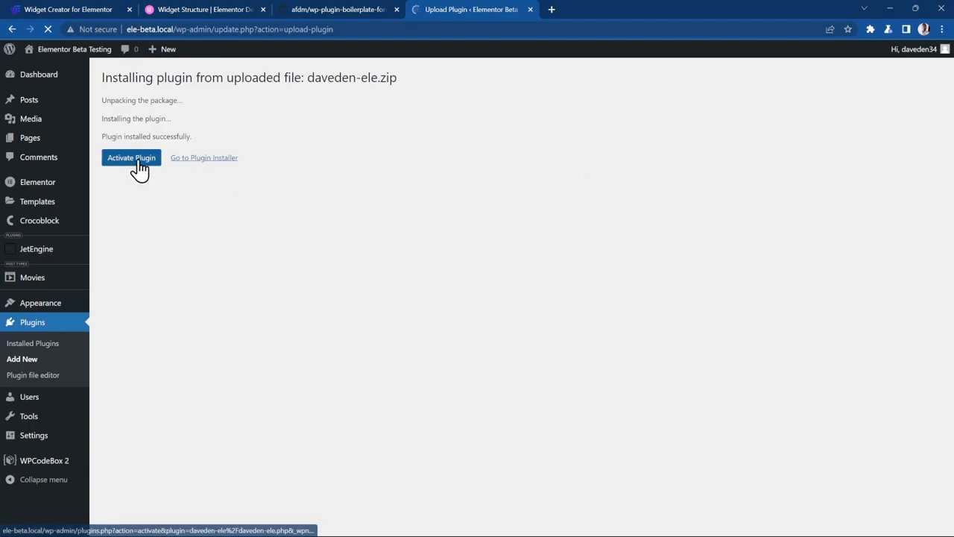
left_click(137, 160)
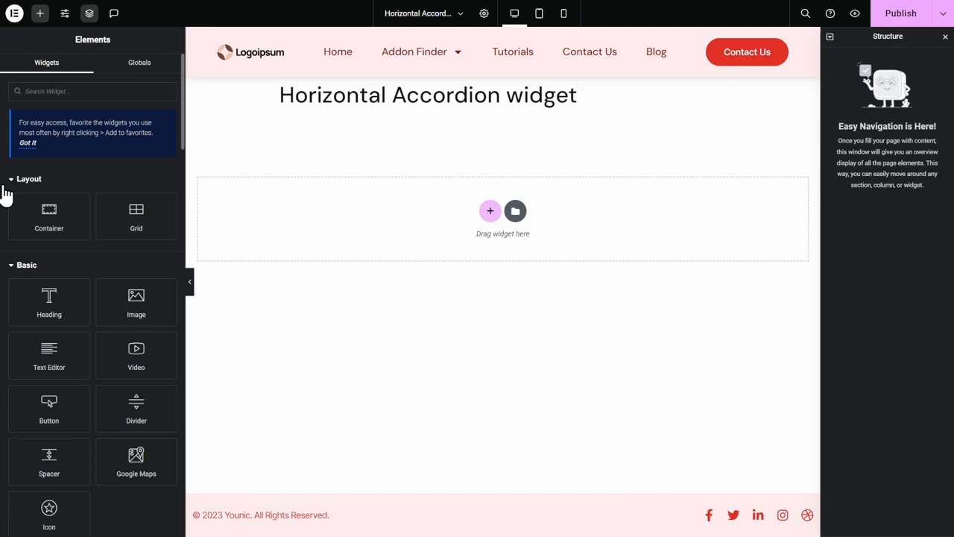
- Search widgets for 'accor' and drop the DD Accordion into the empty section
left_click(78, 91)
type("ac")
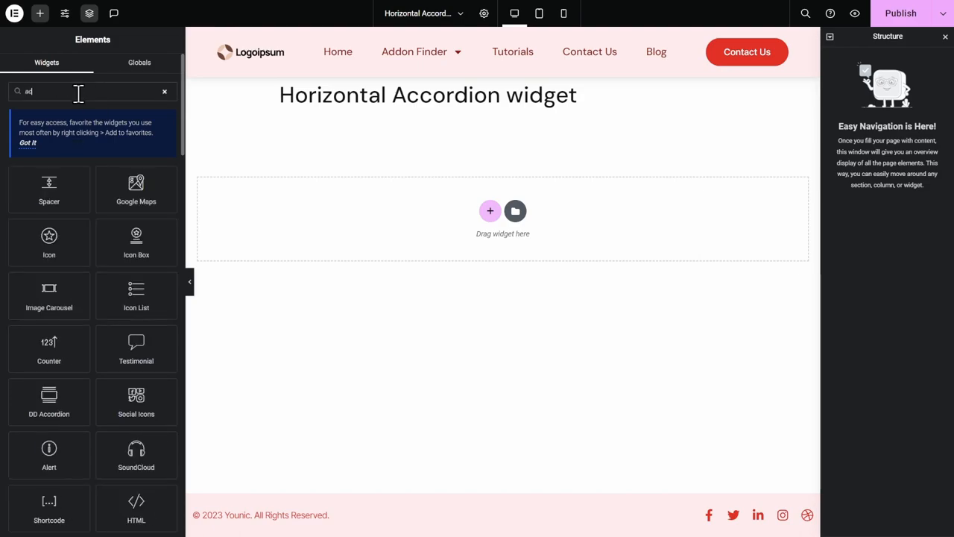
type("cor")
left_click_drag(53, 208, 435, 241)
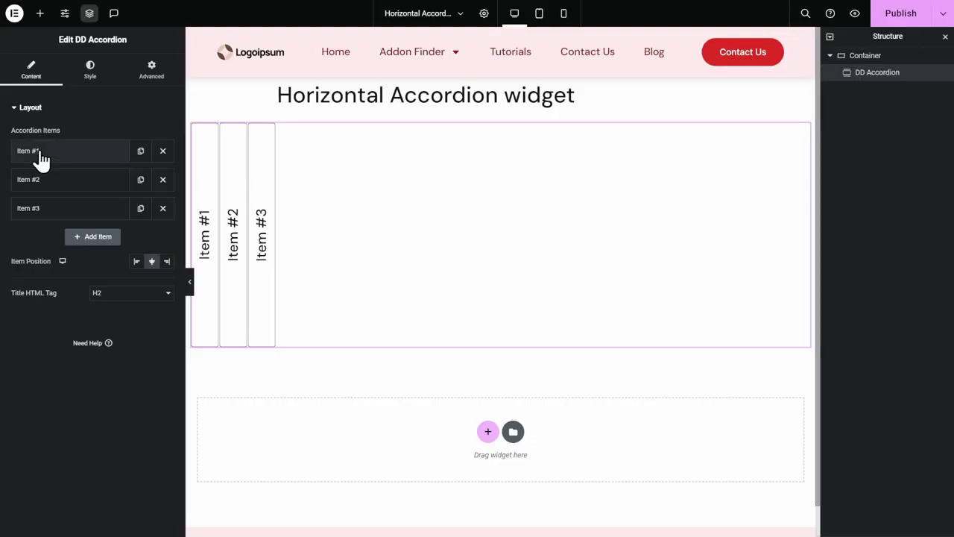
- Rename Item #1 to 1st Tab Heading and paste the Content One Heading sample text as its content
left_click(41, 155)
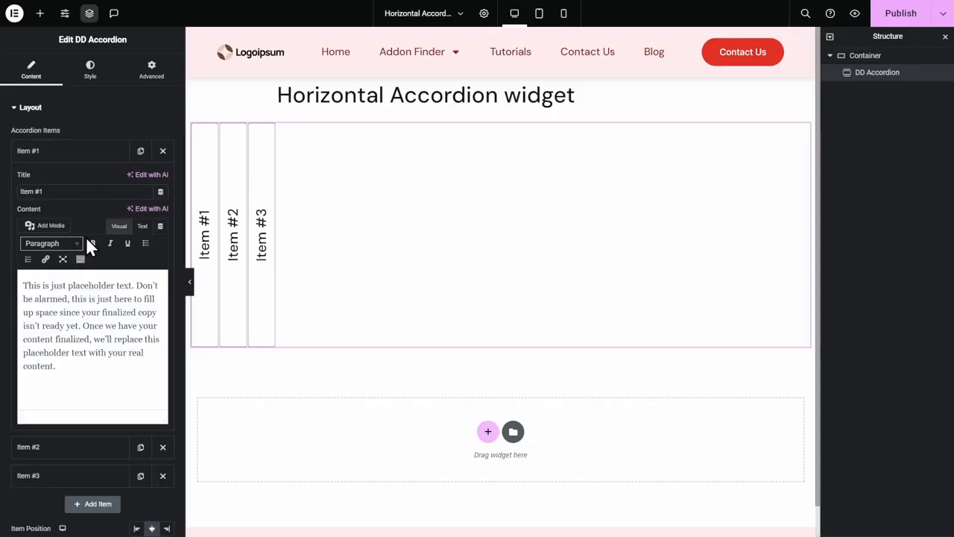
type("1st")
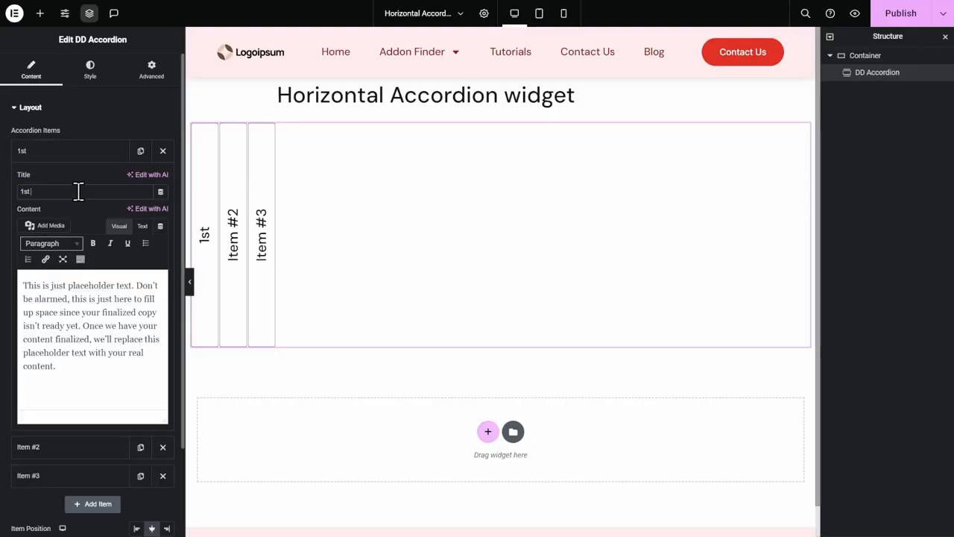
type(" Tab Heading")
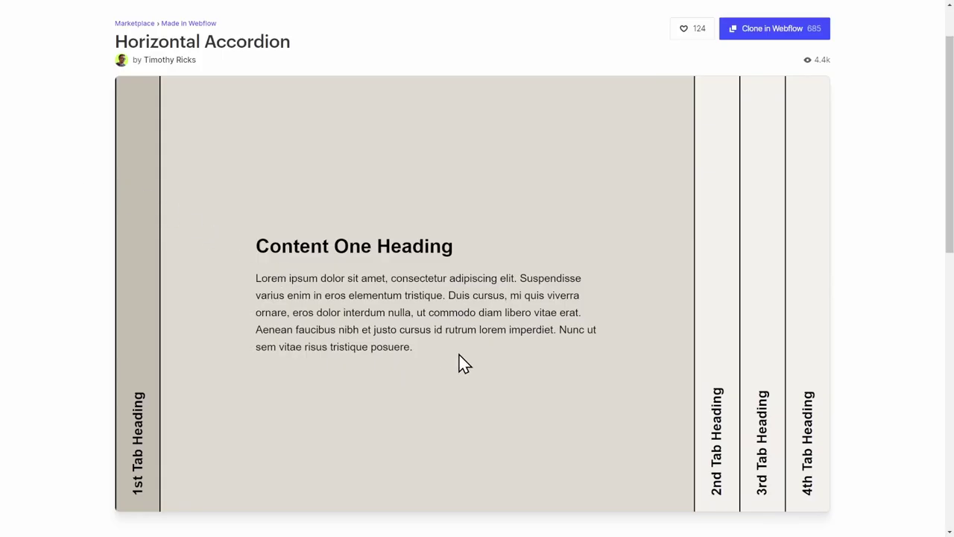
left_click_drag(460, 363, 250, 252)
key("ctrl+c")
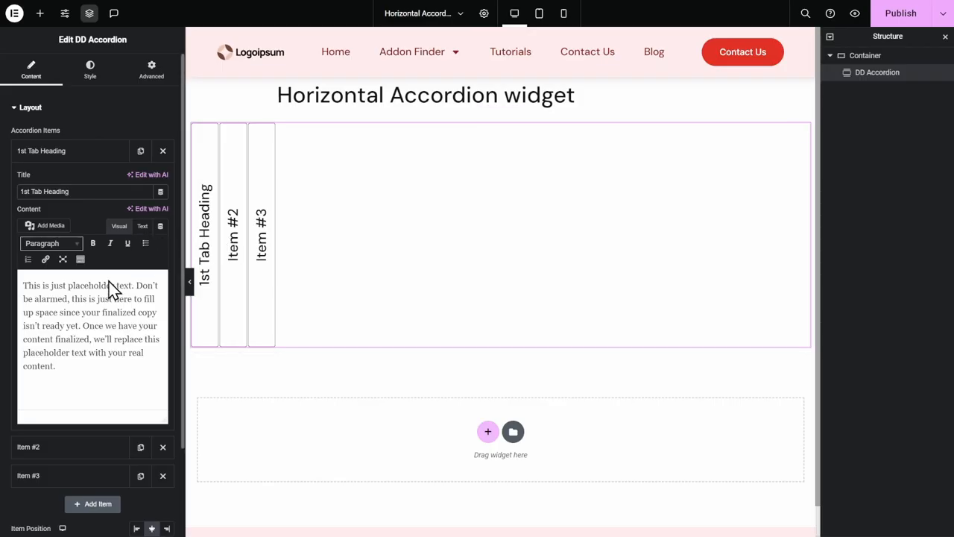
key("ctrl+a")
key("ctrl+v")
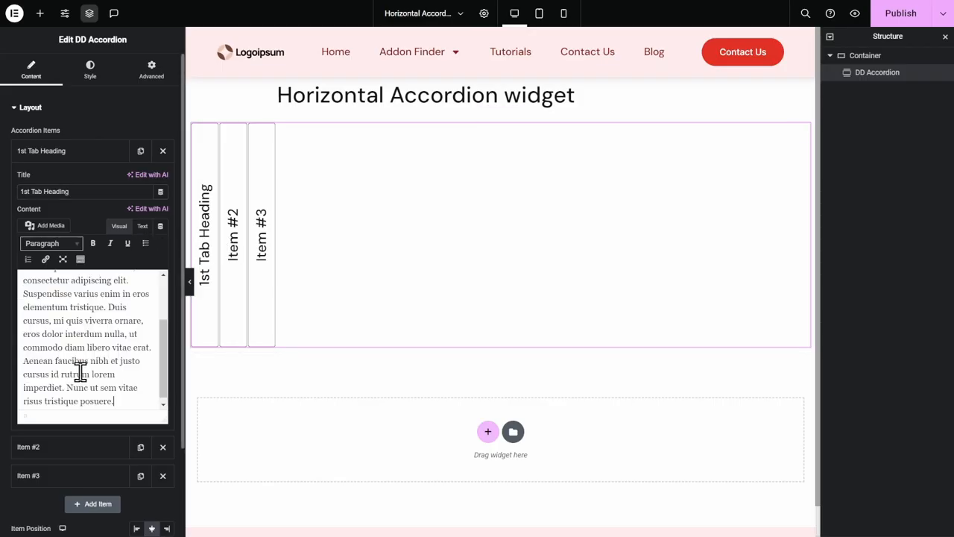
scroll(96, 384, "up", 5)
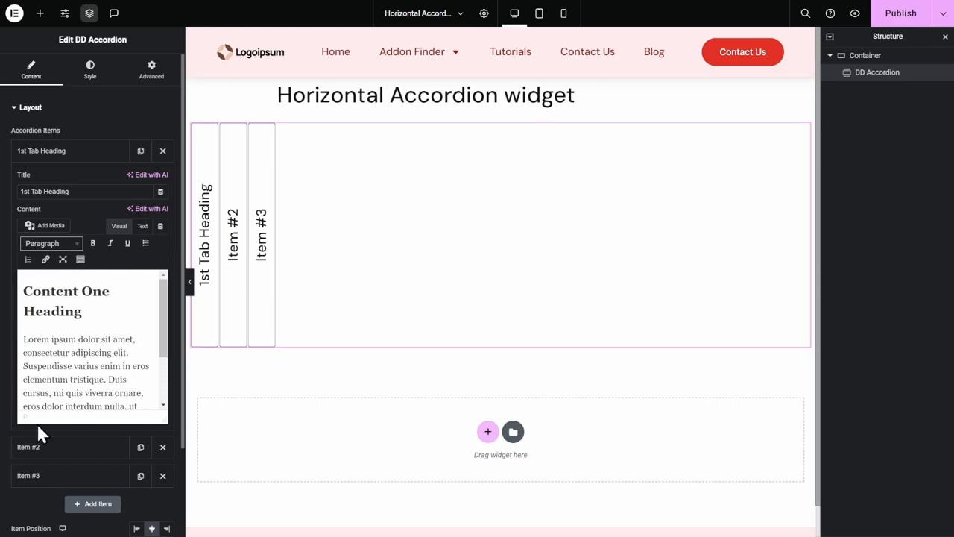
left_click(79, 153)
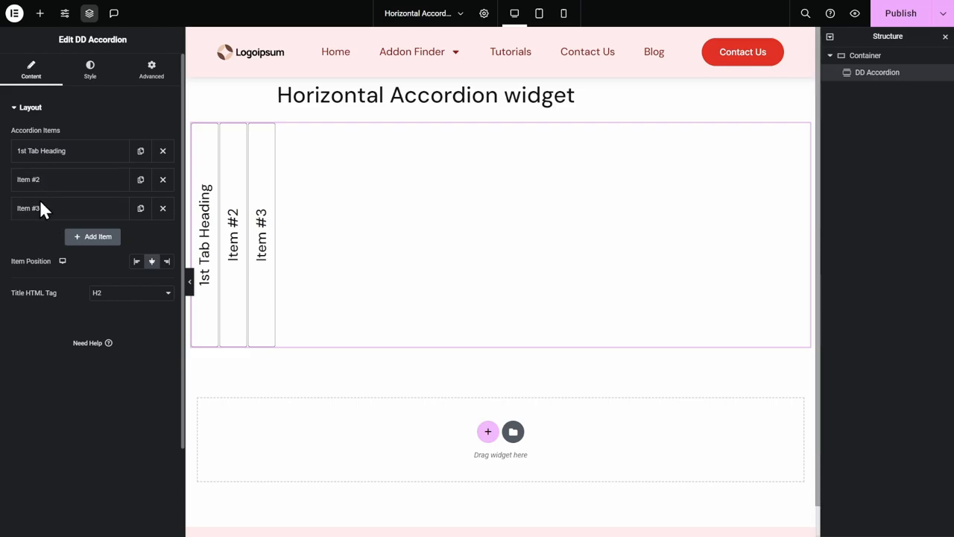
- Rename Item #2 to 2nd Tab Heading and set Item Position to End for bottom-aligned titles
left_click(58, 188)
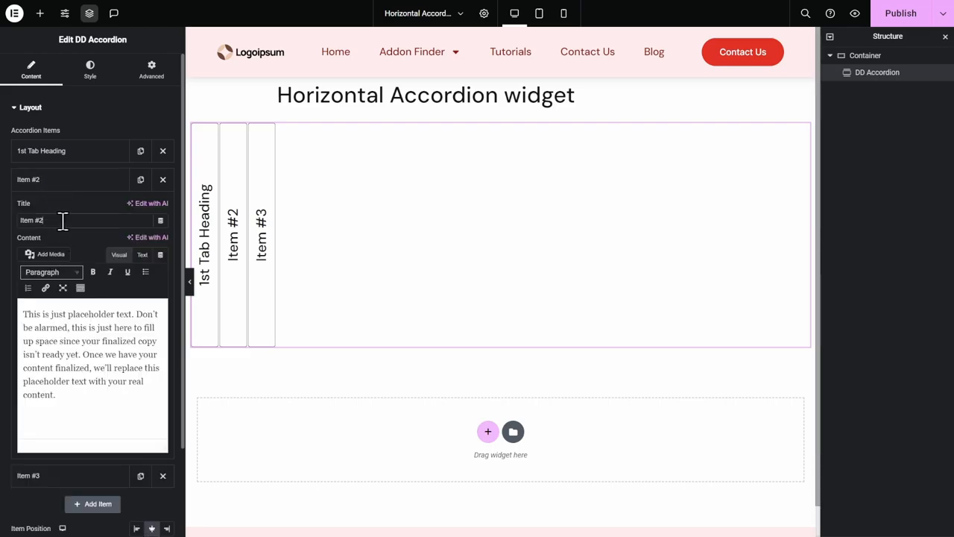
type("2n")
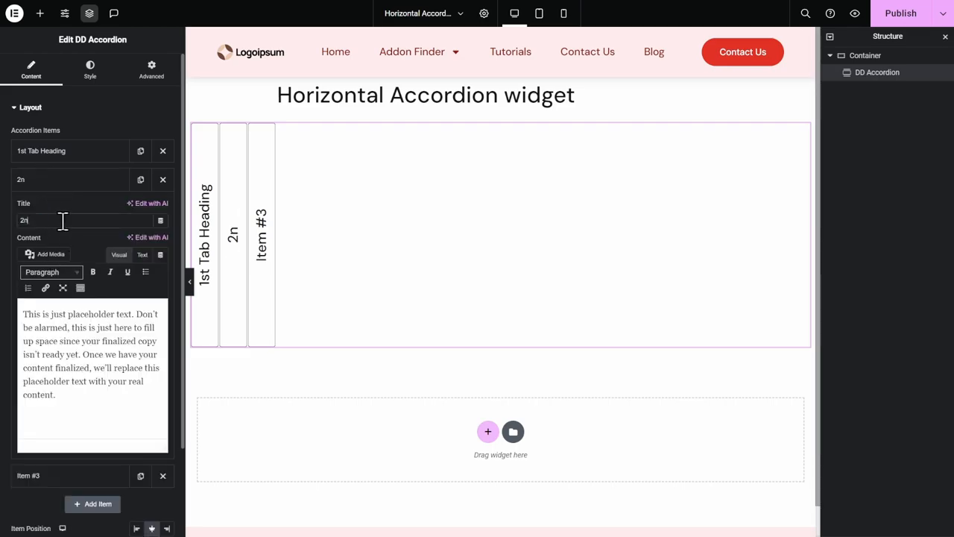
type("d Tab Head")
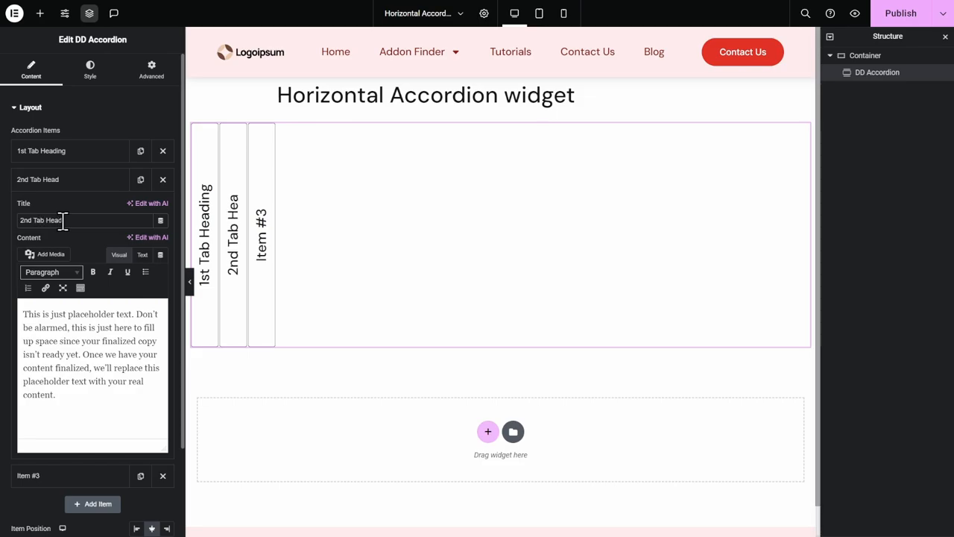
type("ing")
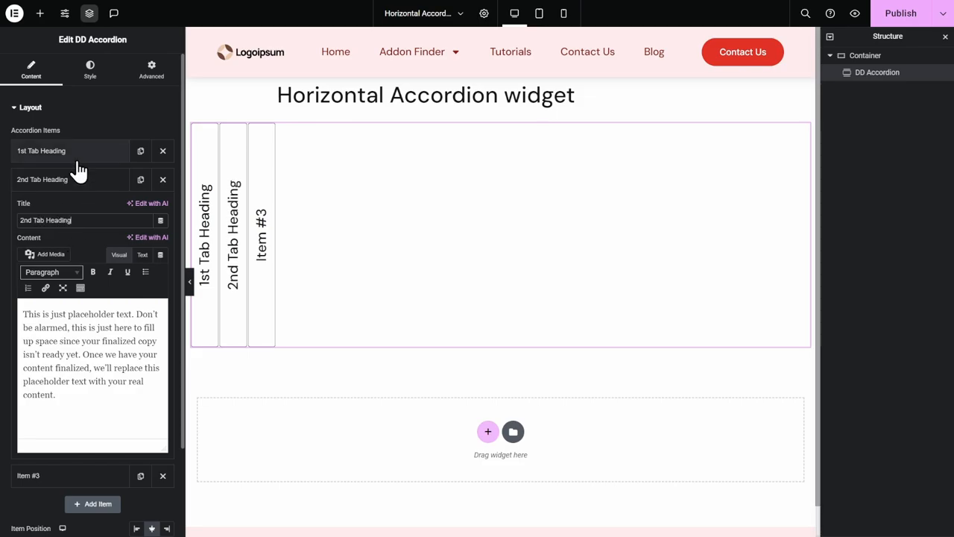
left_click(66, 188)
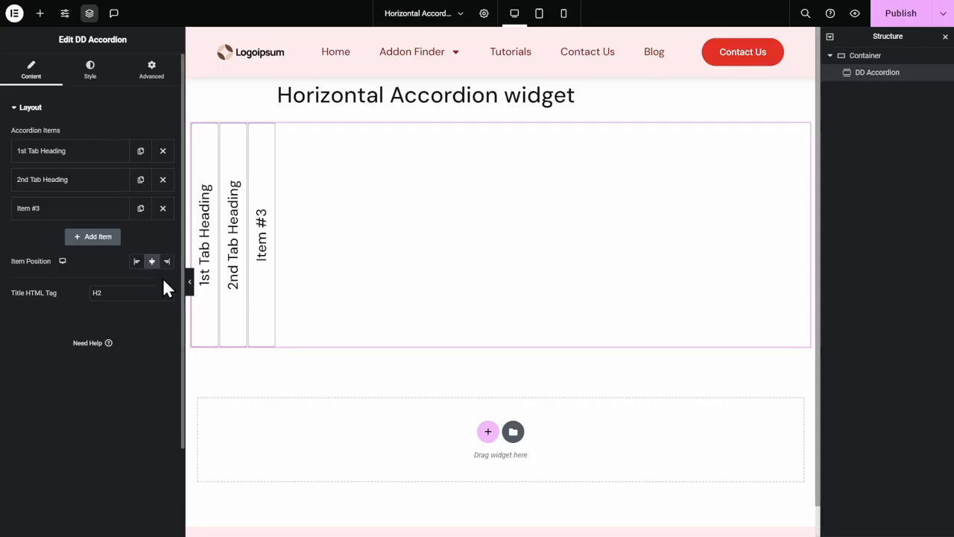
left_click(167, 262)
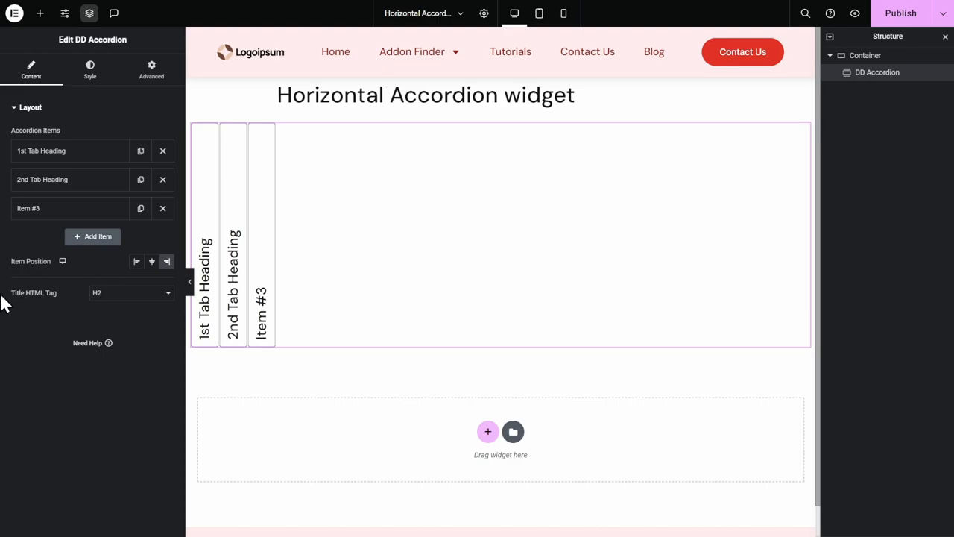
- In Style > Header, set the Normal background to global HA-clr 1 and a global colour for Hover
left_click(90, 75)
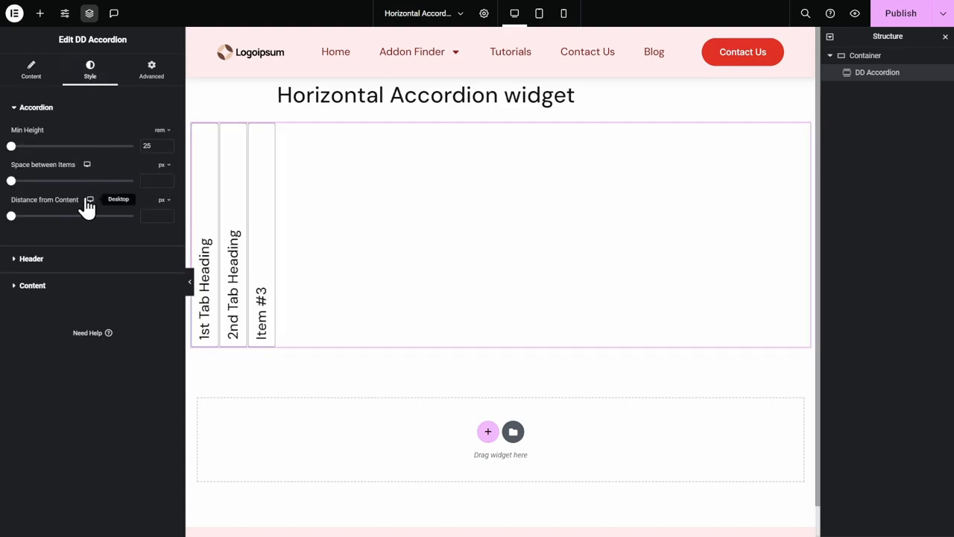
left_click(58, 261)
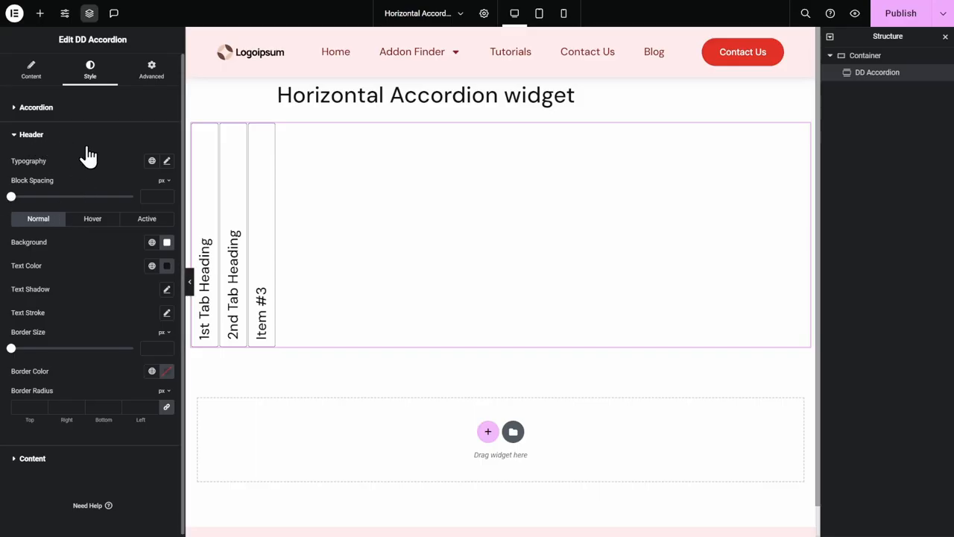
left_click(151, 242)
scroll(111, 337, "down", 3)
scroll(111, 356, "down", 3)
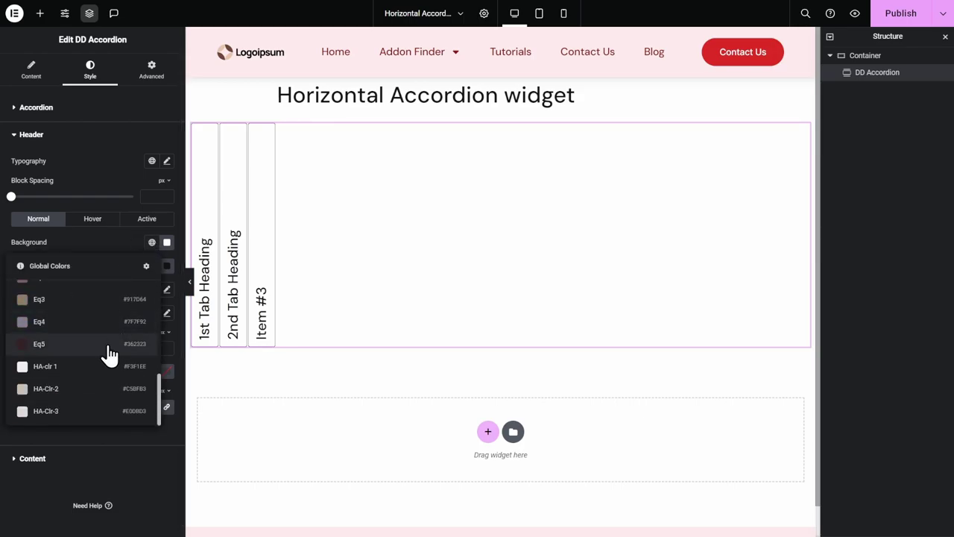
left_click(82, 379)
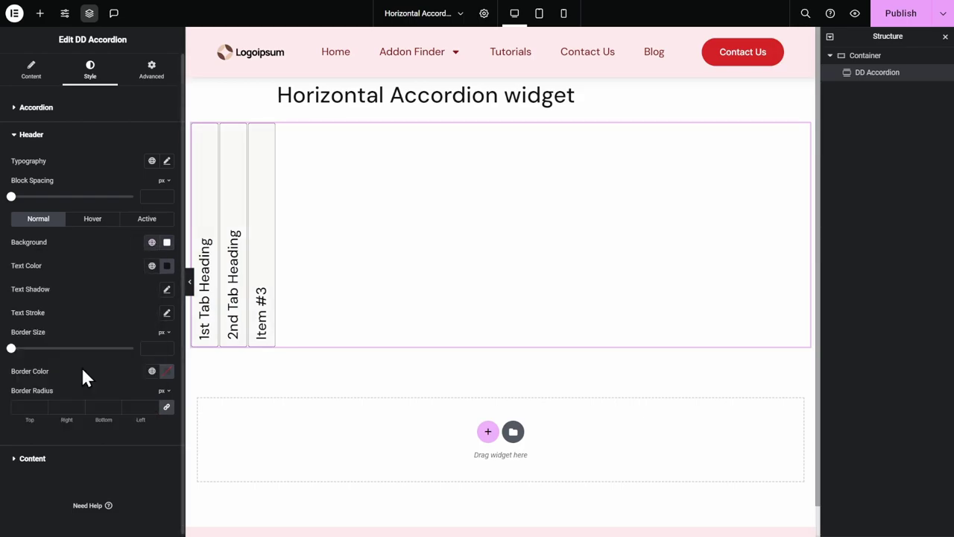
left_click(91, 222)
left_click(152, 244)
scroll(68, 373, "down", 3)
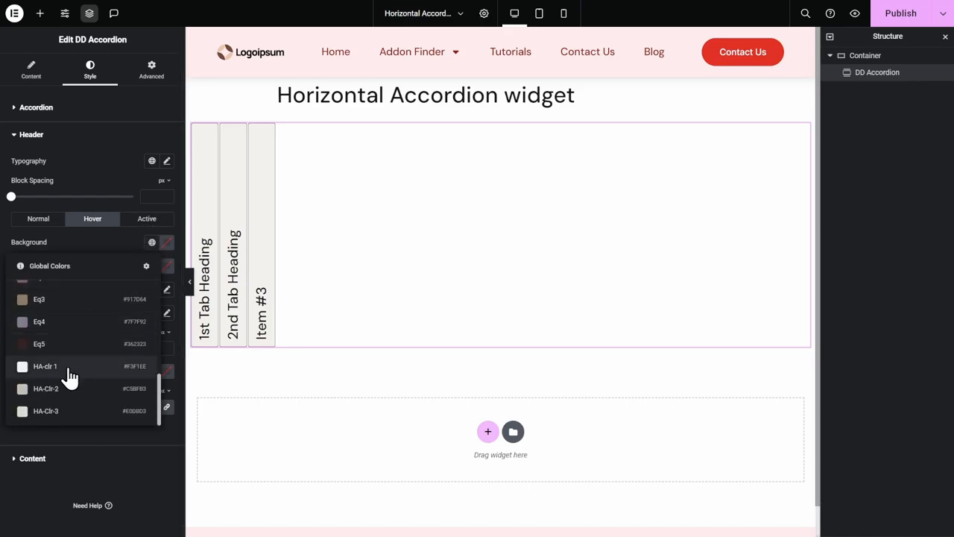
left_click(55, 390)
- Set the Active header background to HA-Clr-2 and preview it on the 1st and 2nd tabs
left_click(147, 219)
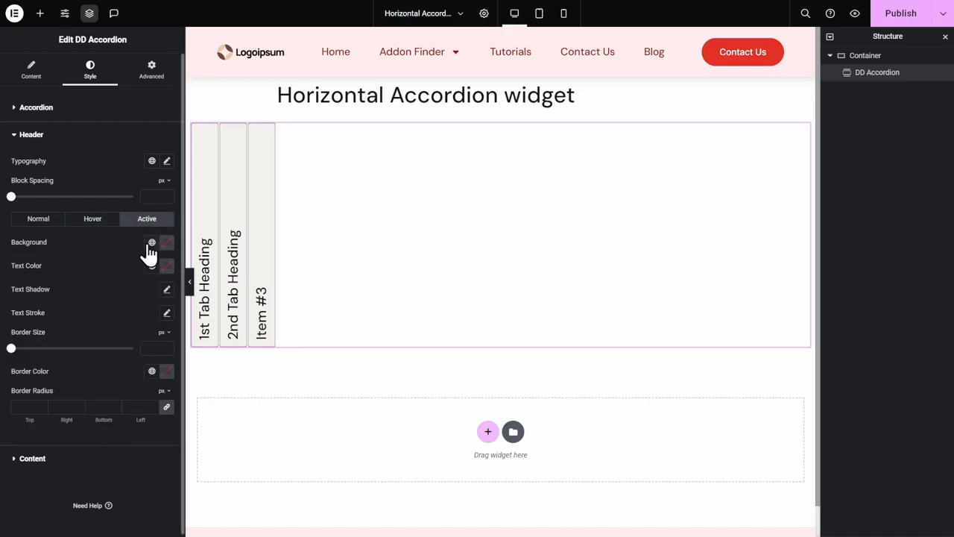
left_click(152, 243)
scroll(88, 375, "down", 5)
left_click(71, 389)
left_click(195, 193)
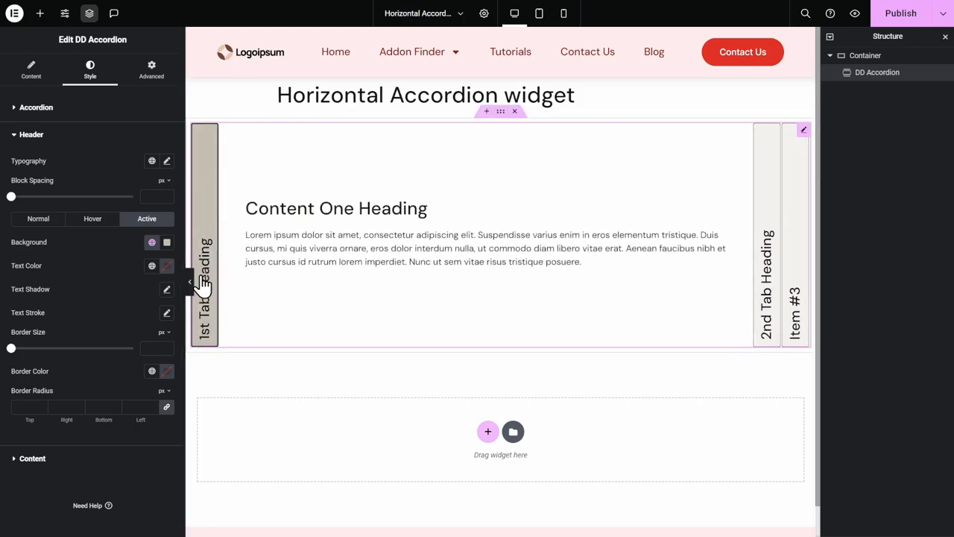
left_click(762, 209)
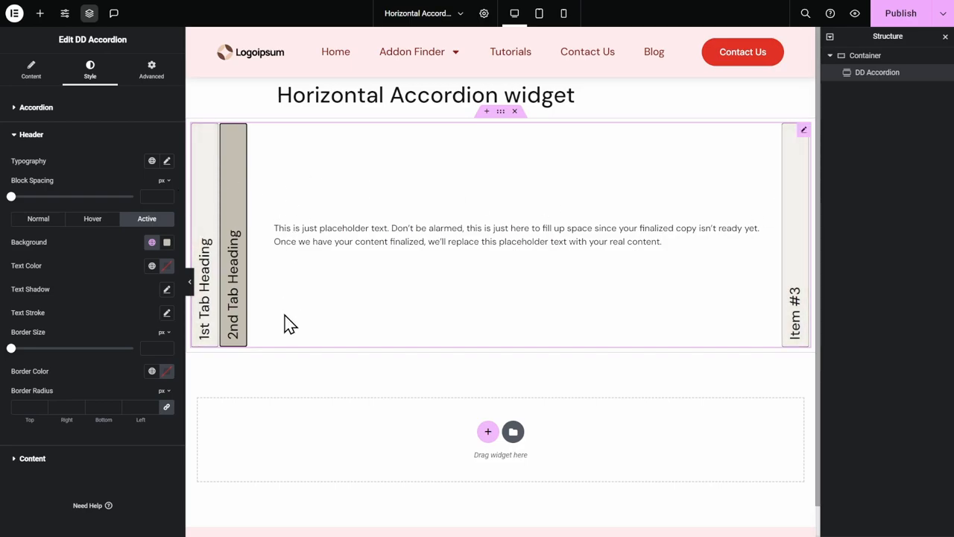
left_click(211, 261)
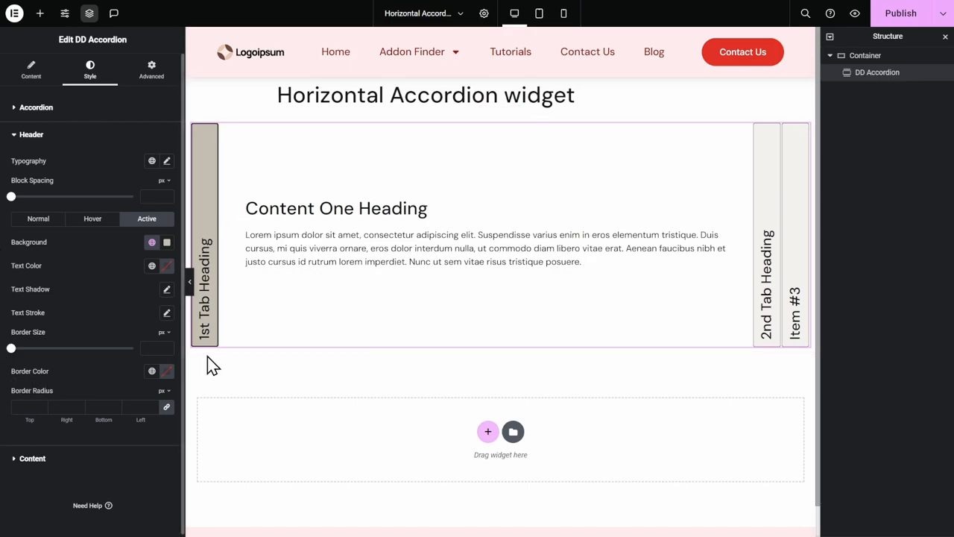
- In Style > Content, set a Classic background using global colour HA-Clr-3
left_click(30, 459)
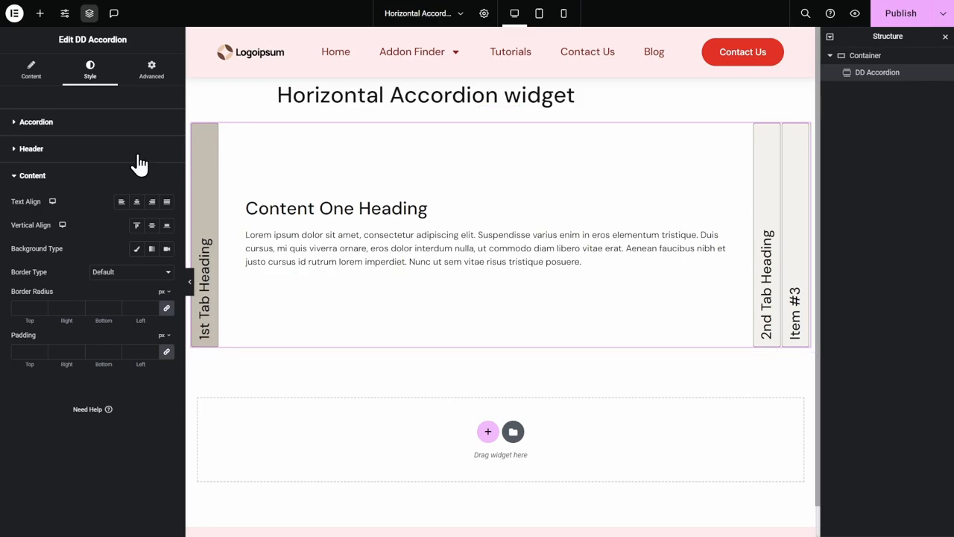
left_click(134, 248)
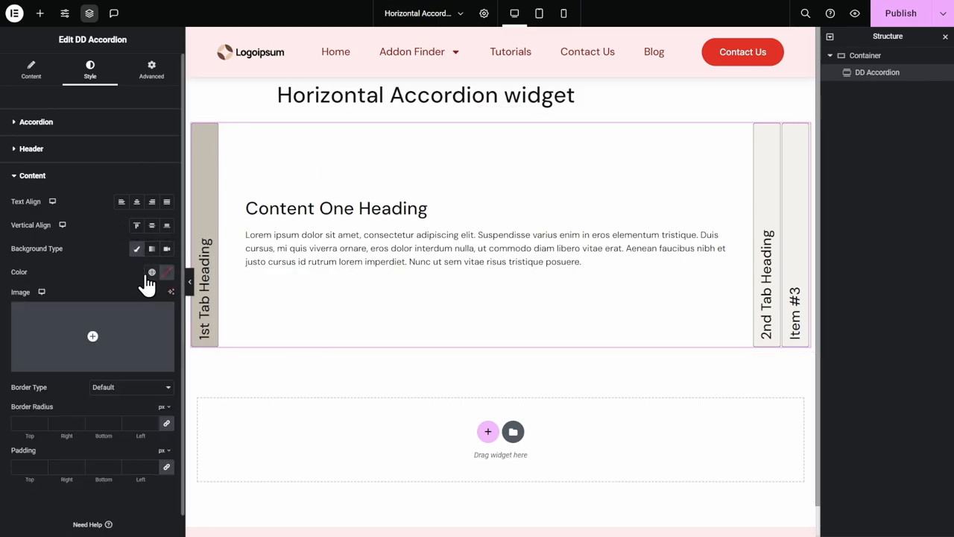
left_click(150, 273)
scroll(94, 403, "down", 3)
scroll(80, 447, "down", 3)
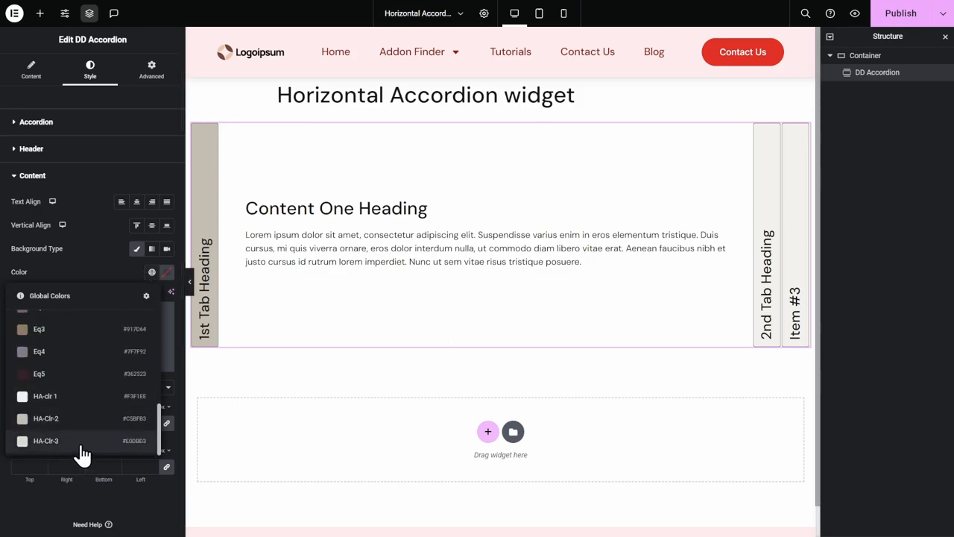
left_click(81, 446)
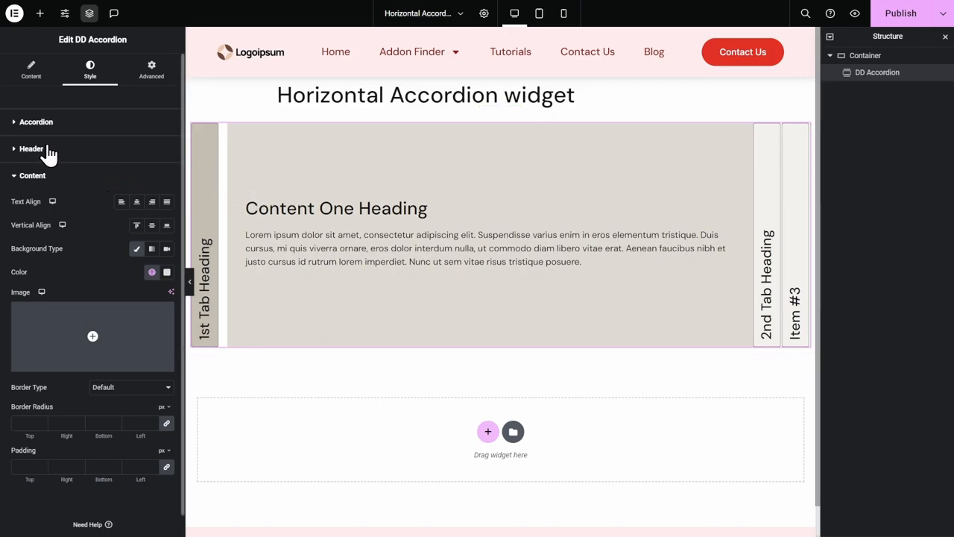
- Set the accordion's distance from content to 0 and the tab header block spacing to 18
left_click(44, 122)
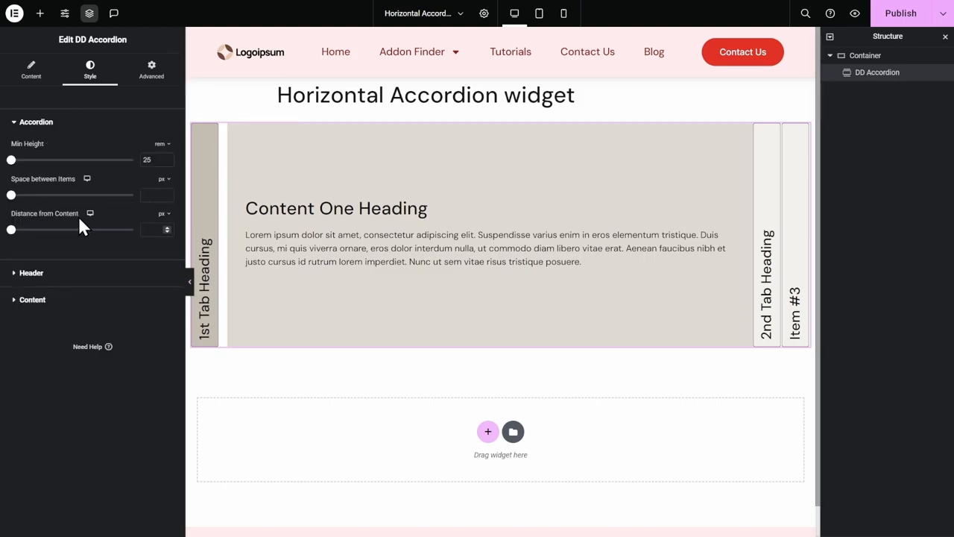
type("0")
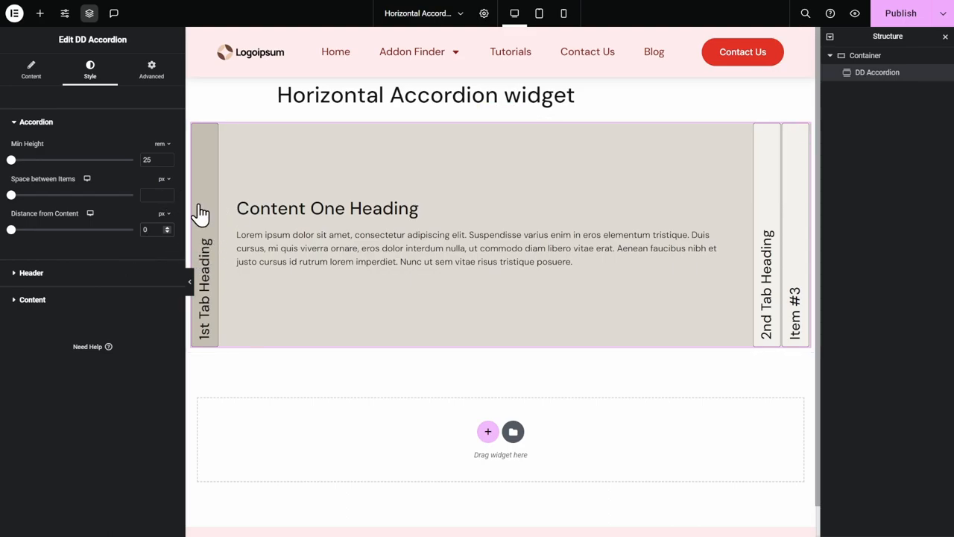
left_click(53, 274)
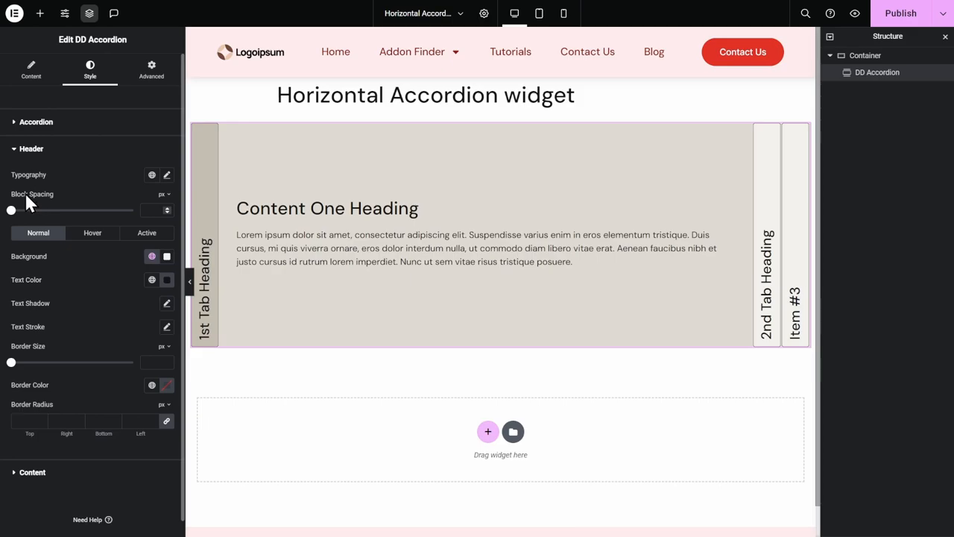
left_click_drag(11, 210, 53, 211)
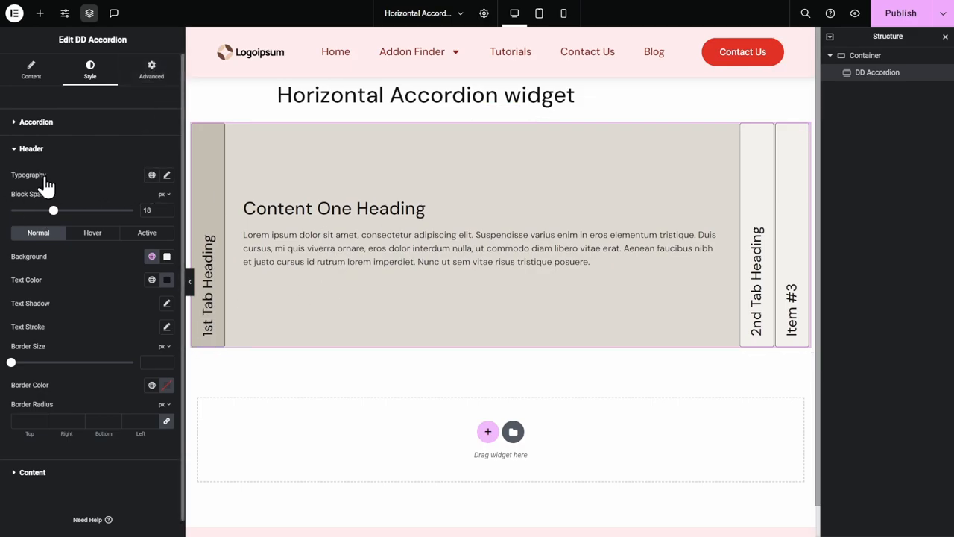
- Make the tab heading typography weight 700 (Bold) and preview it on the 2nd and 3rd tabs
left_click(166, 176)
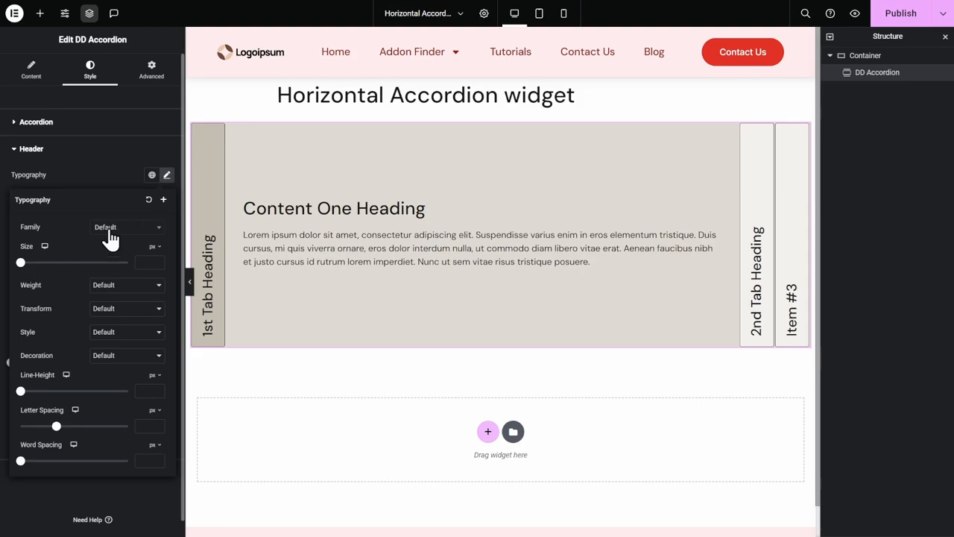
left_click(112, 286)
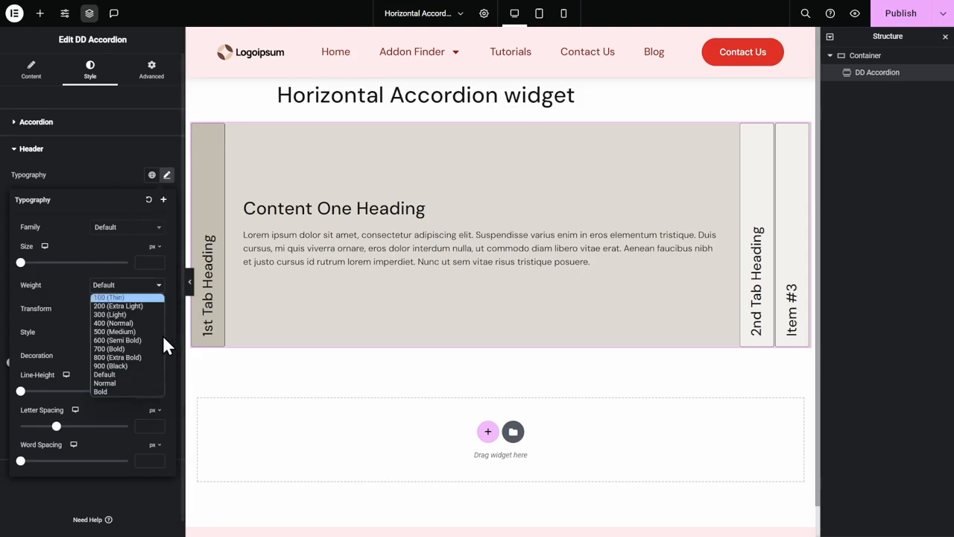
left_click(143, 349)
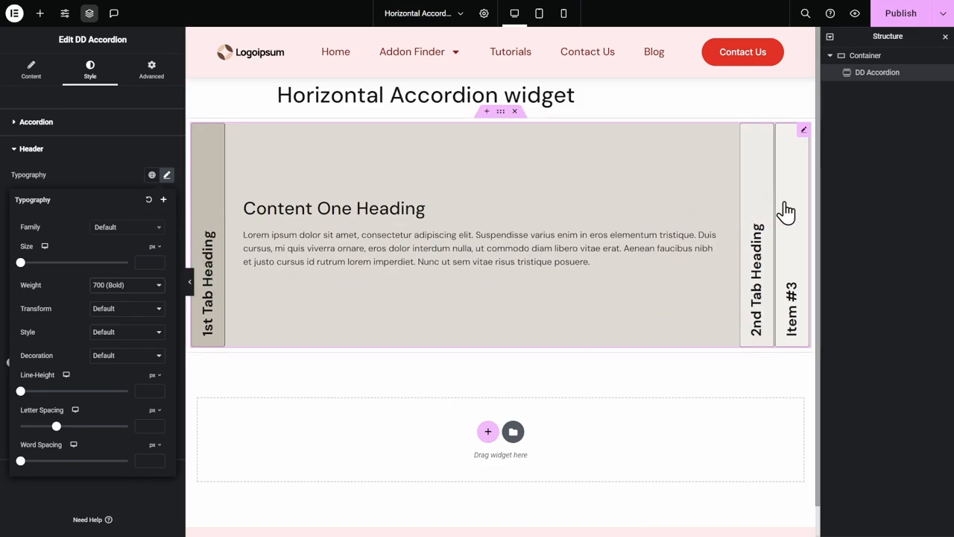
left_click(759, 223)
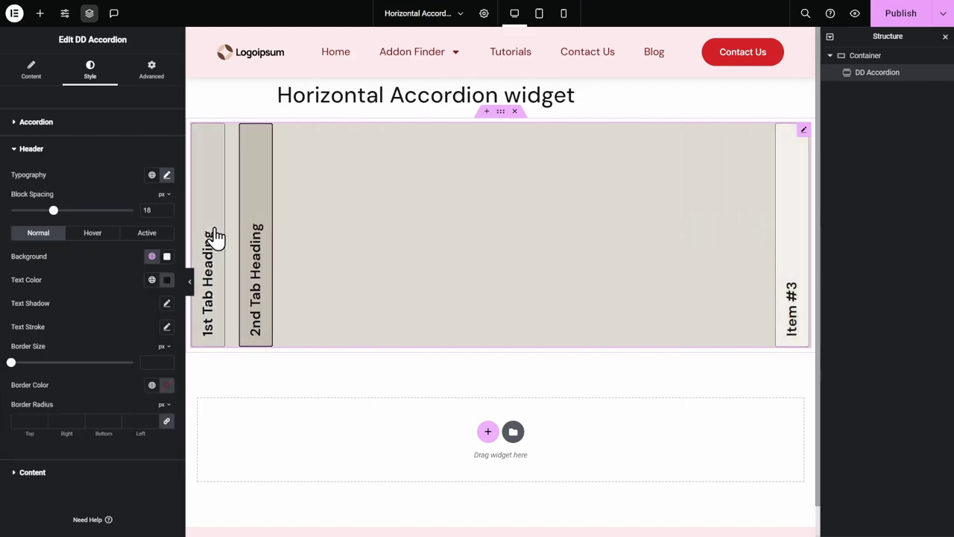
left_click(778, 206)
- Reopen the accordion's 1st tab before viewing the published test page
left_click(219, 200)
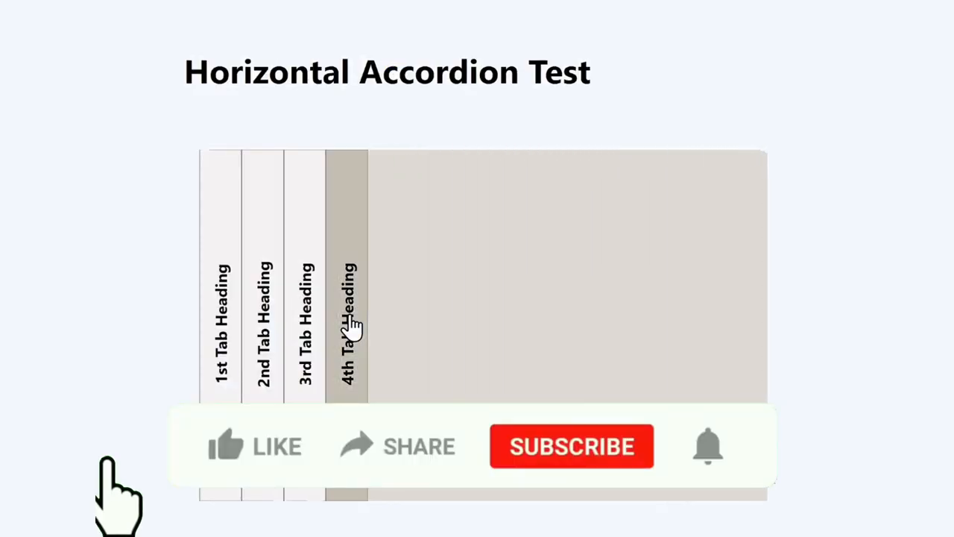
- Switch tabs, narrow the page until the accordion stacks vertically, and expand the 3rd Tab Heading
left_click(311, 332)
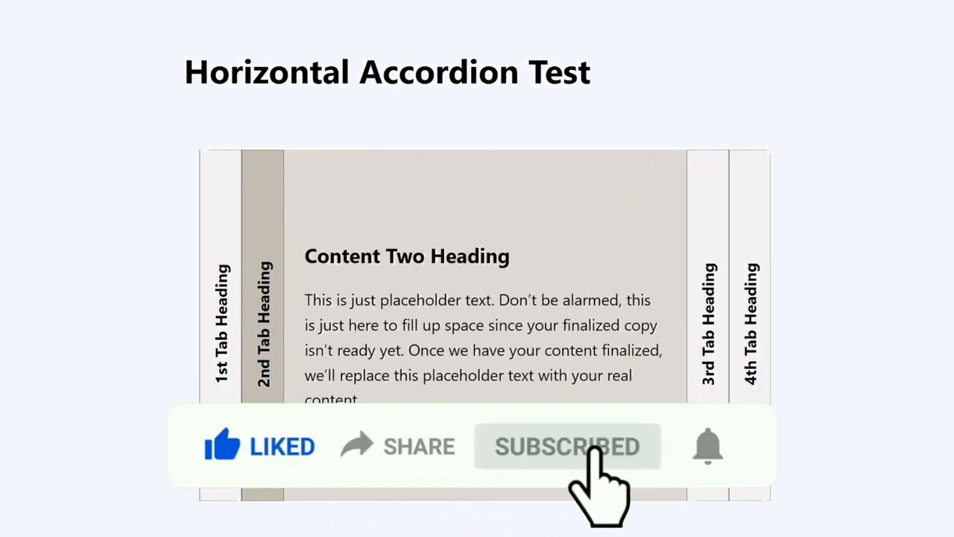
mouse_move(790, 330)
left_mouse_down()
mouse_move(751, 331)
mouse_move(741, 341)
mouse_move(771, 345)
left_mouse_up()
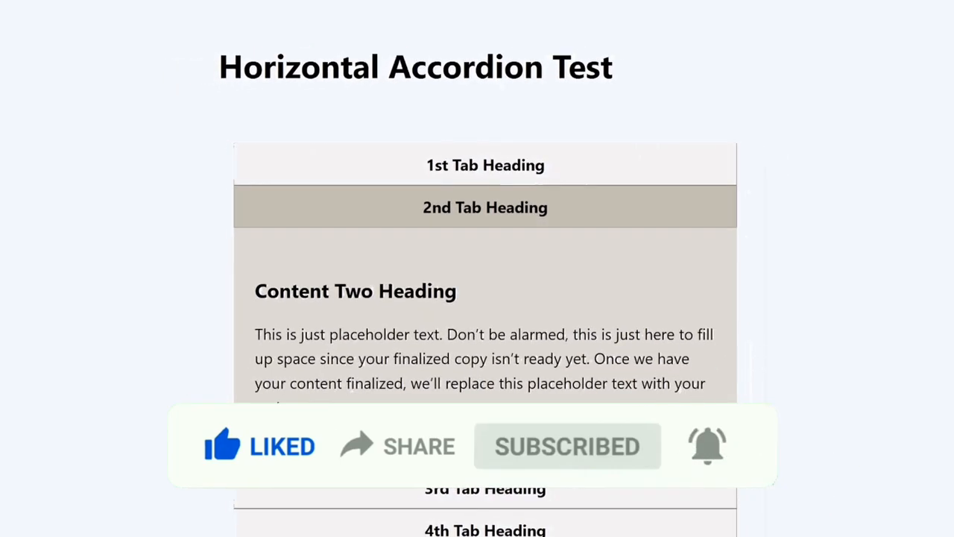
left_click(604, 492)
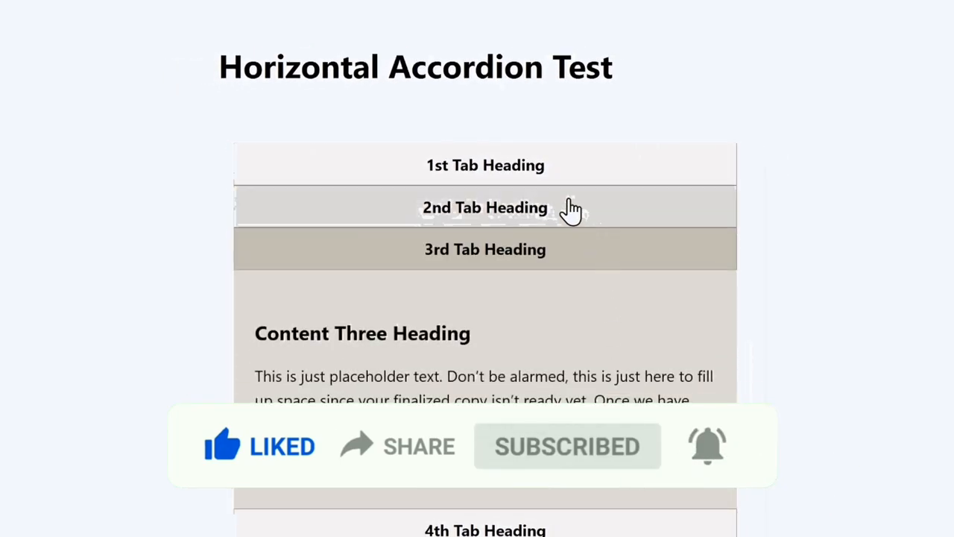